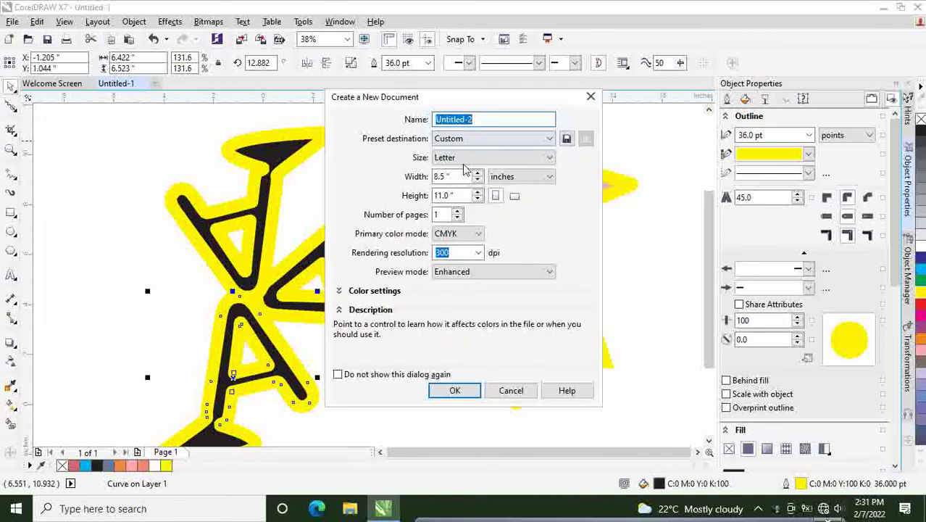
Create a new Letter-size document and paste the yellow-outlined black A shape onto the page's upper left part
click(457, 390)
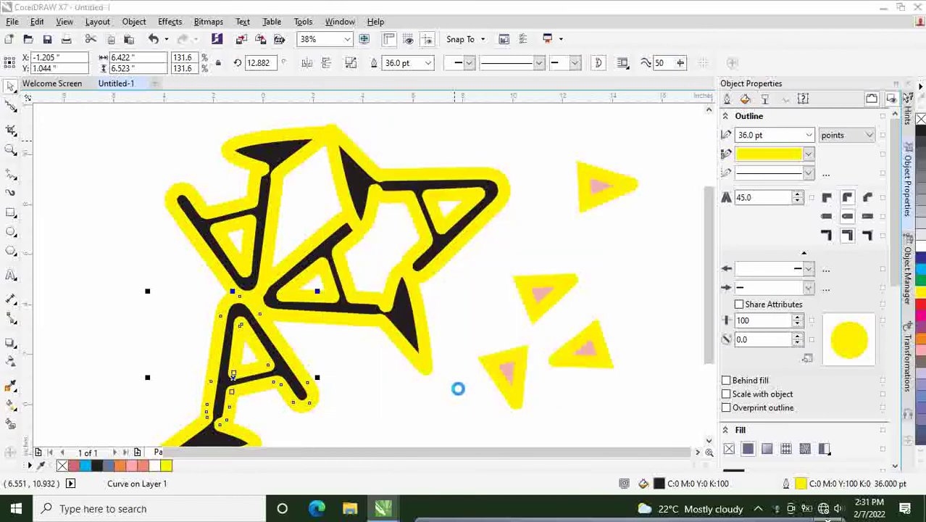
key(ctrl+v)
drag(245, 371, 312, 248)
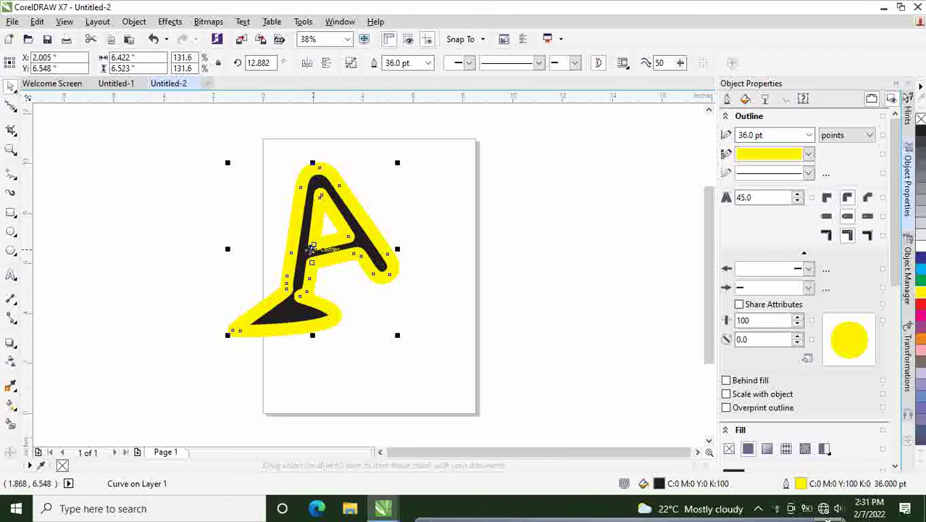
Hide the page border and deselect the A shape
click(64, 21)
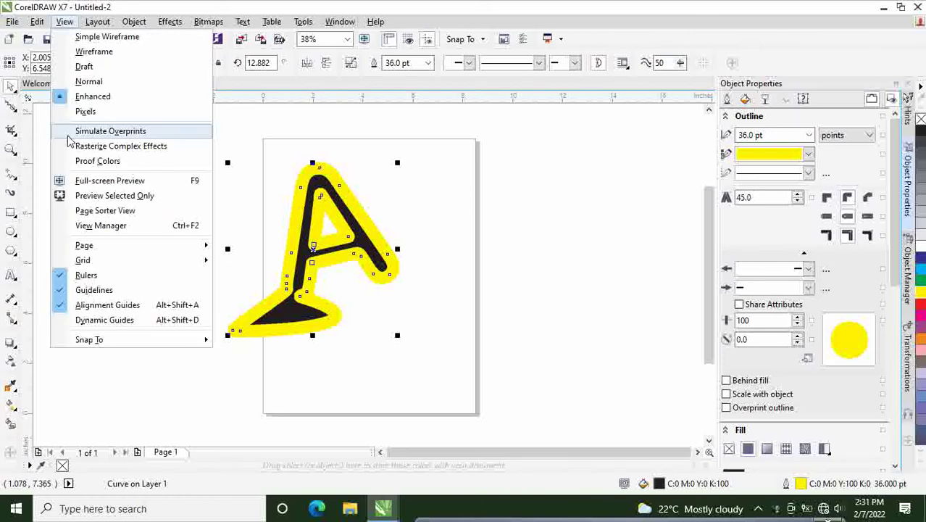
mouse_move(113, 248)
click(246, 247)
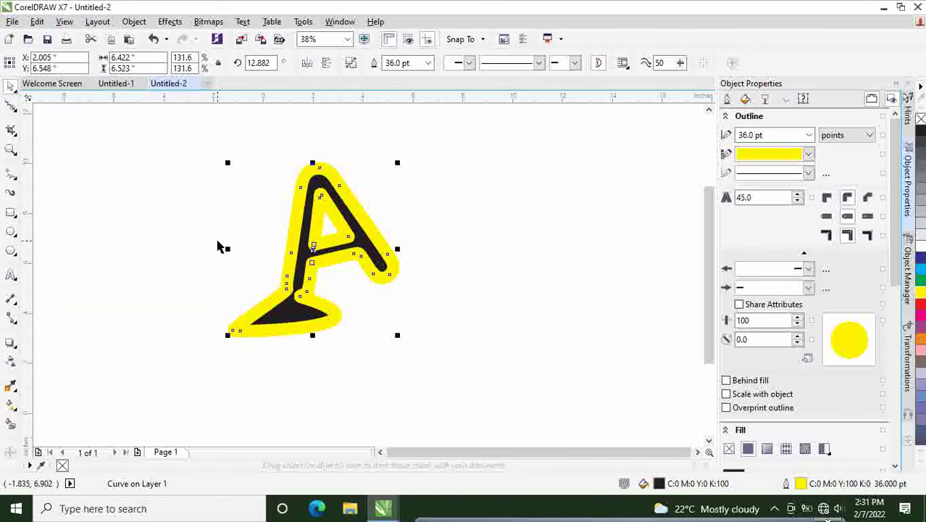
key(Escape)
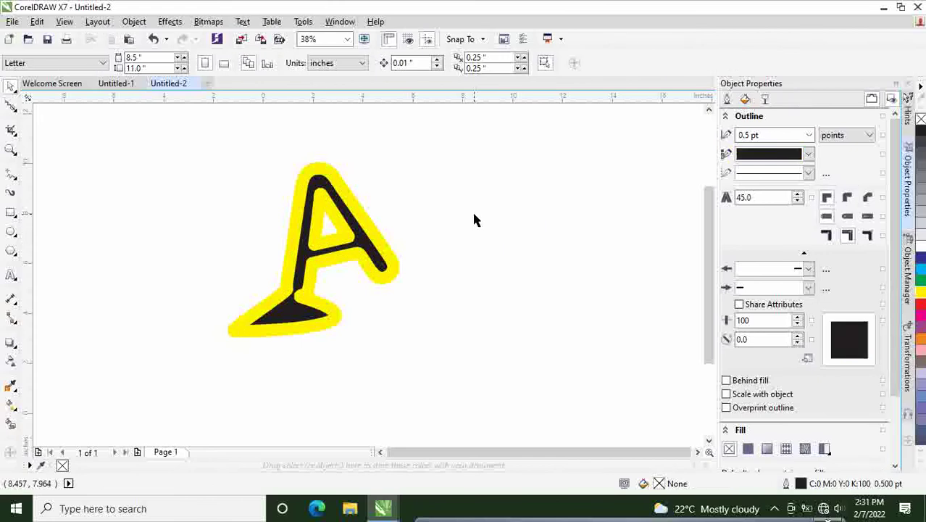
Paste a second copy of the A shape and place it just right of the first one
key(ctrl+v)
click(228, 346)
drag(228, 347, 416, 217)
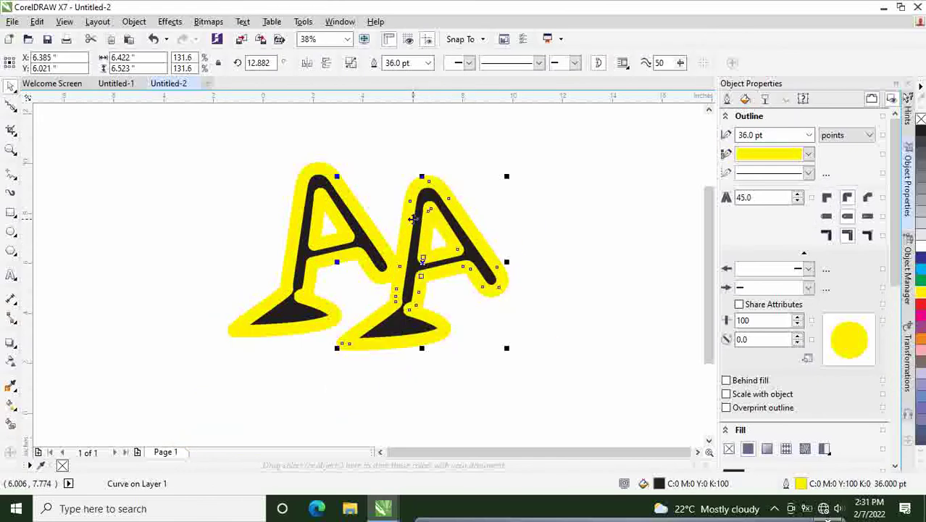
click(608, 182)
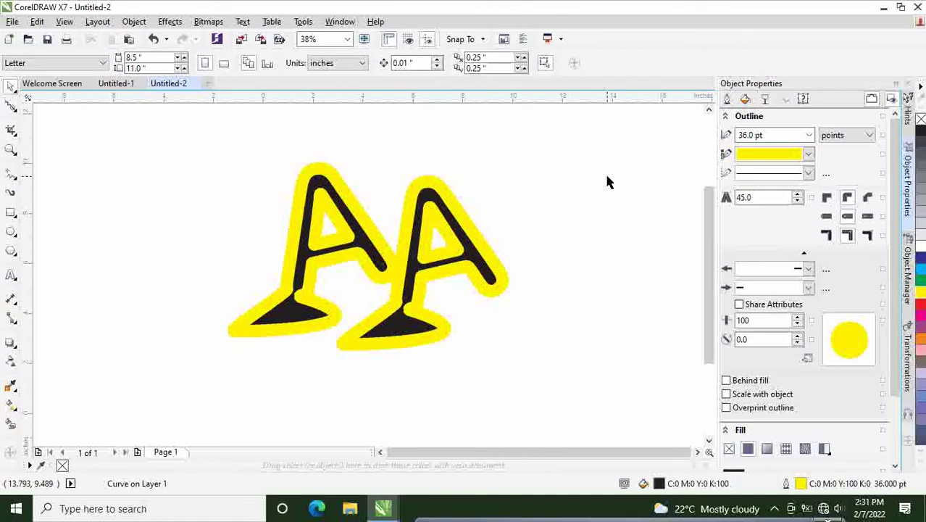
Paste a third copy of the A shape and place it to the right of the second one
key(ctrl+v)
drag(225, 357, 525, 228)
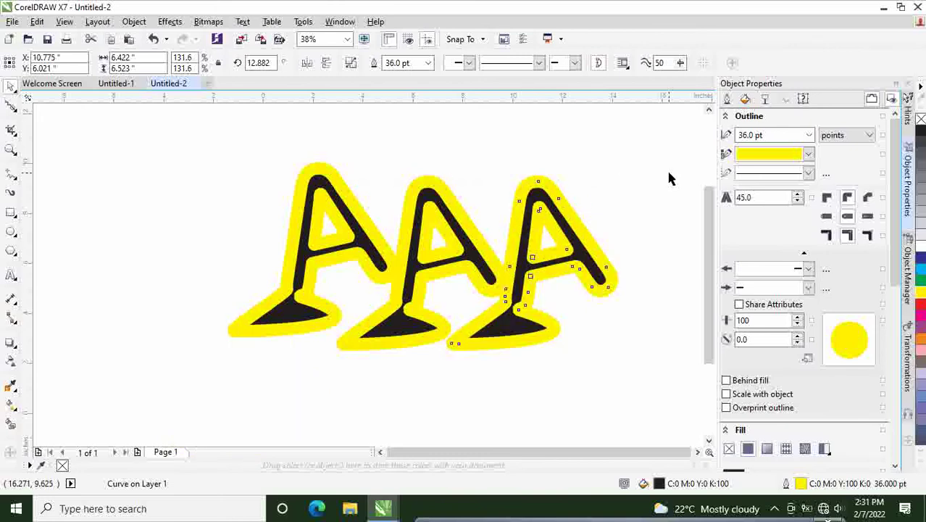
click(667, 169)
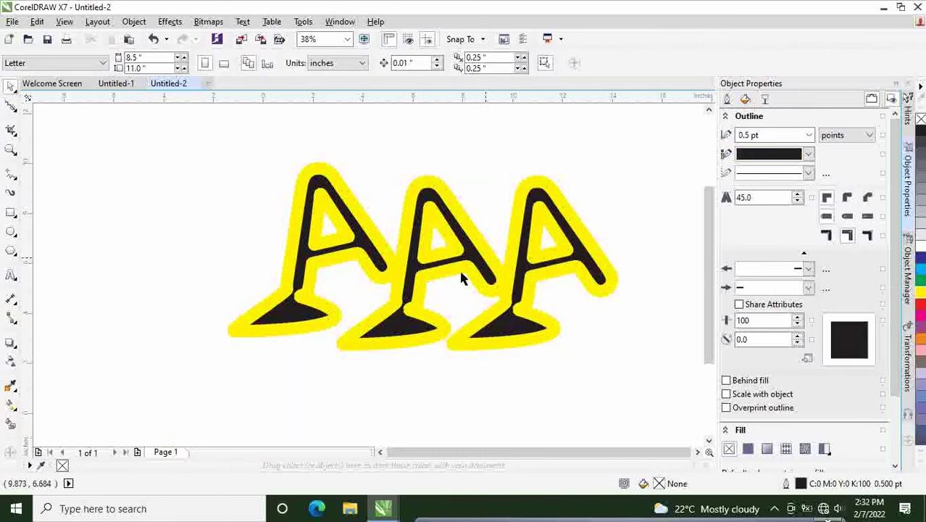
Move the second and third A shapes left and up so that all three overlap in a close row
click(441, 262)
drag(439, 264, 427, 245)
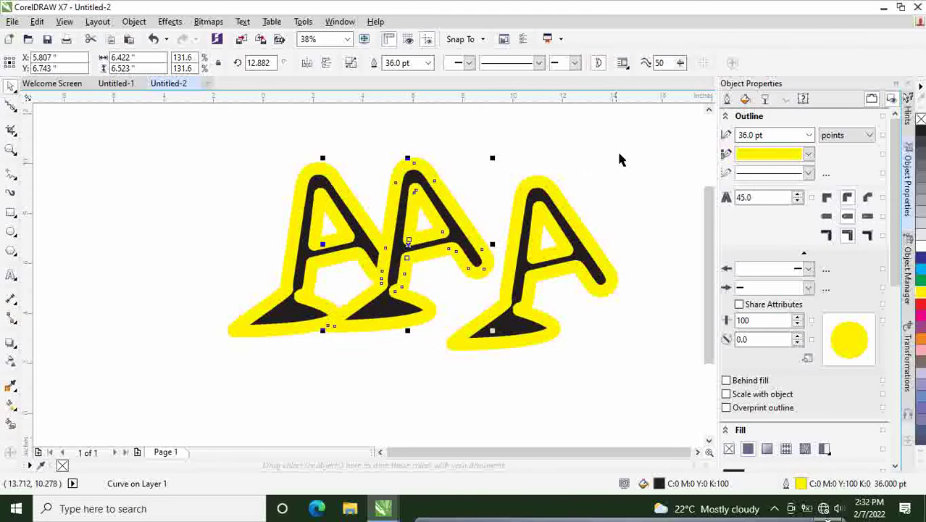
click(591, 198)
click(528, 254)
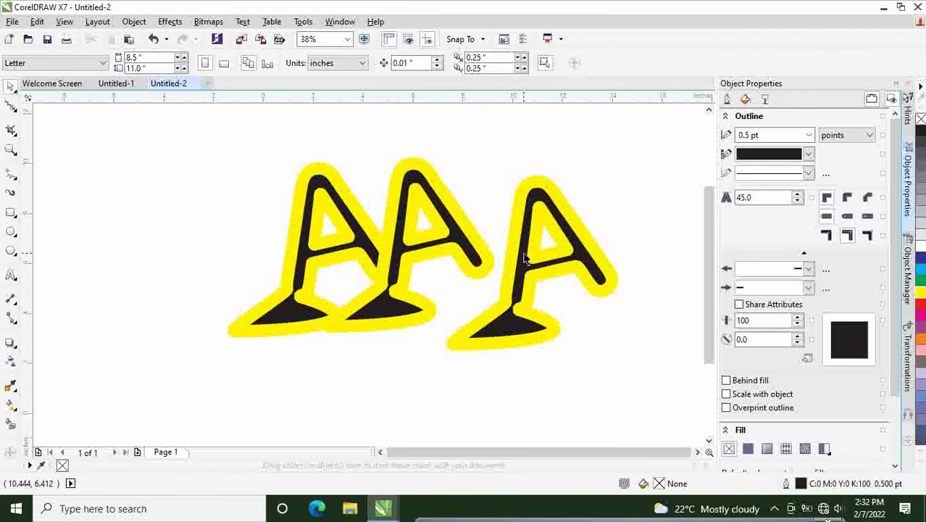
drag(517, 221, 488, 233)
click(634, 203)
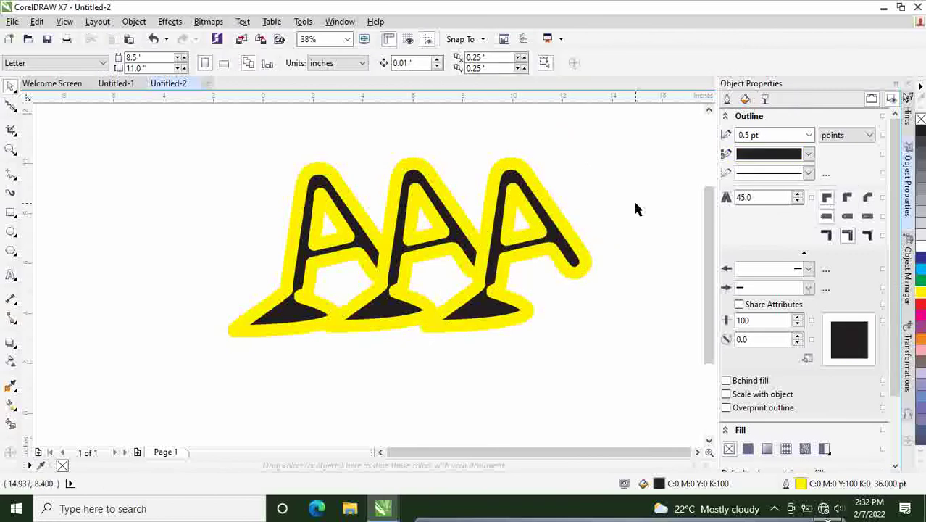
Try to combine the three overlapping A shapes into one curve, and undo the combination
drag(197, 120, 610, 349)
right_click(417, 252)
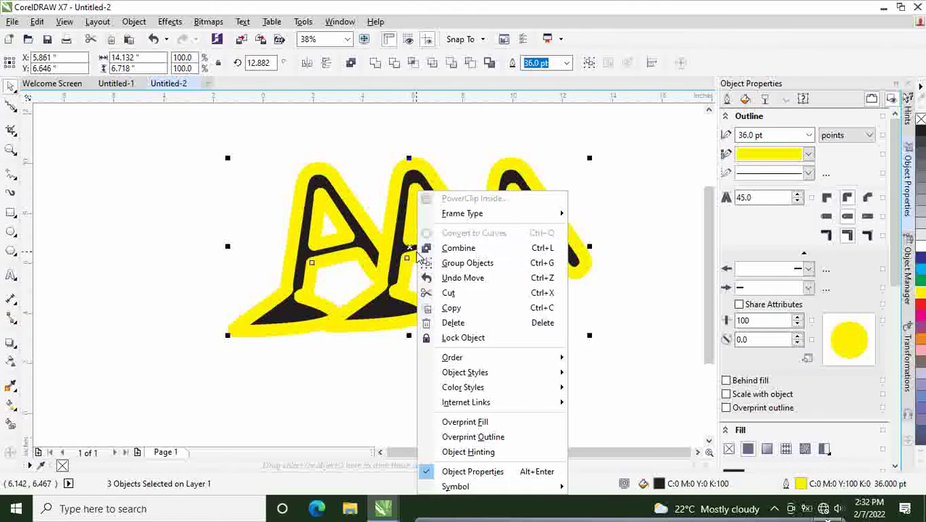
click(444, 247)
click(623, 179)
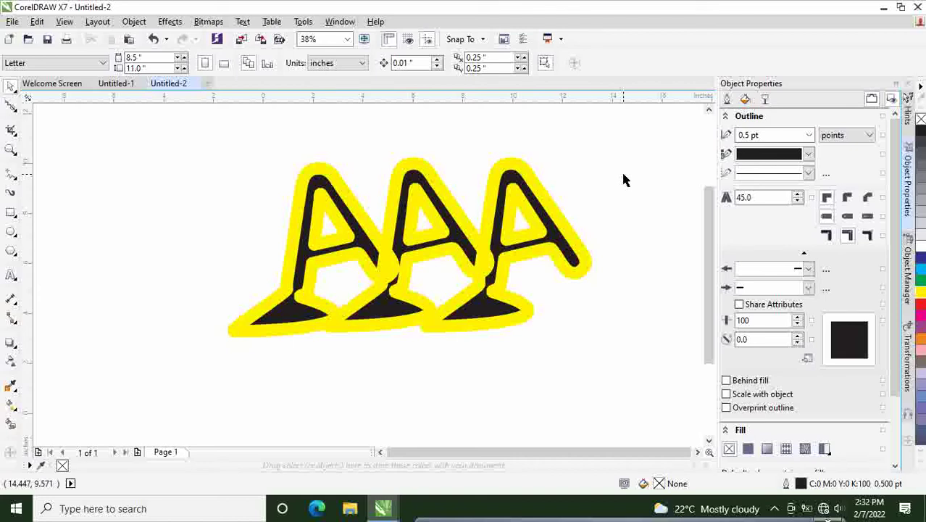
key(ctrl+a)
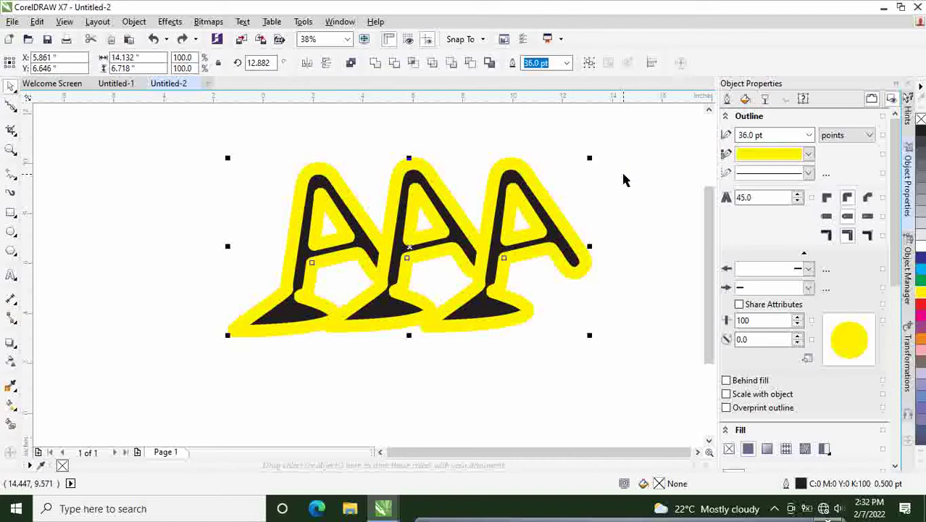
click(659, 224)
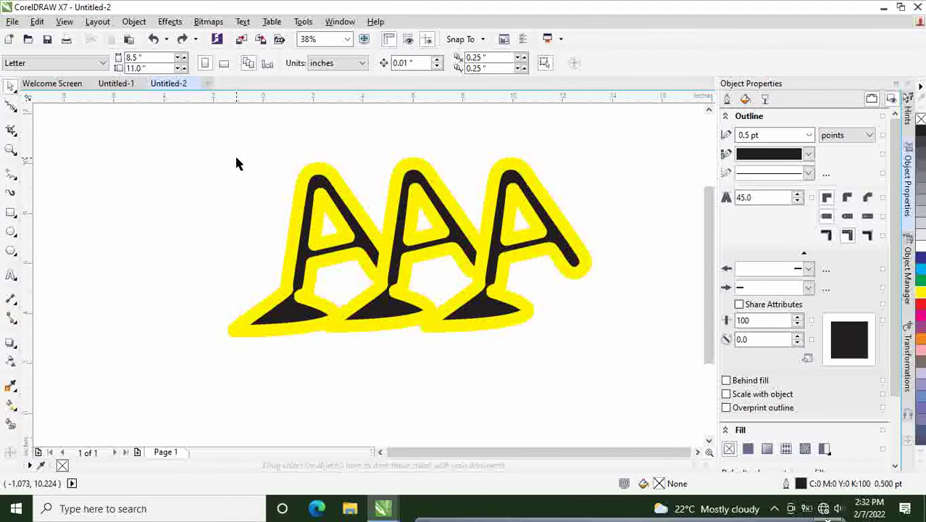
Delete the rightmost A shape from the row
click(548, 247)
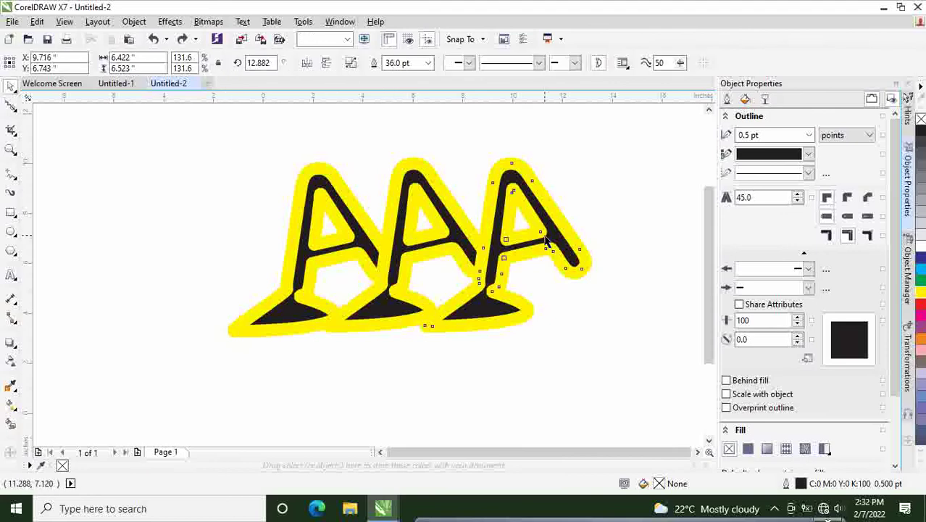
key(F10)
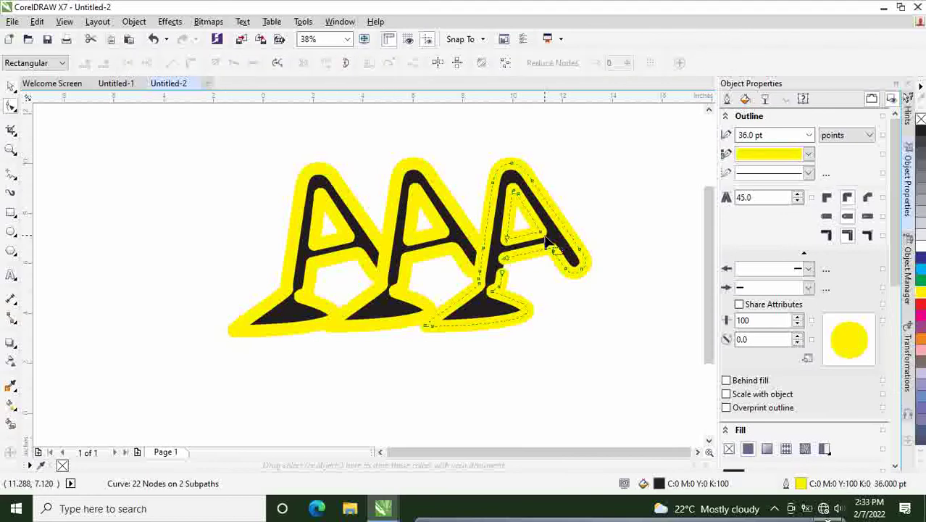
click(11, 87)
key(Delete)
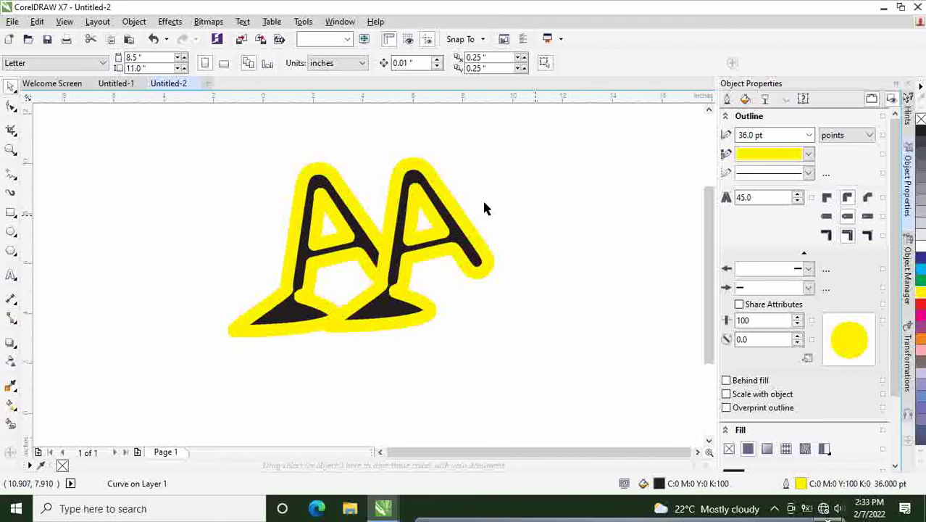
Rotate the second A shape to about 231° and move it over the lower left part of the first A
click(420, 210)
drag(422, 215, 418, 193)
click(417, 193)
drag(487, 134, 504, 237)
drag(404, 241, 288, 313)
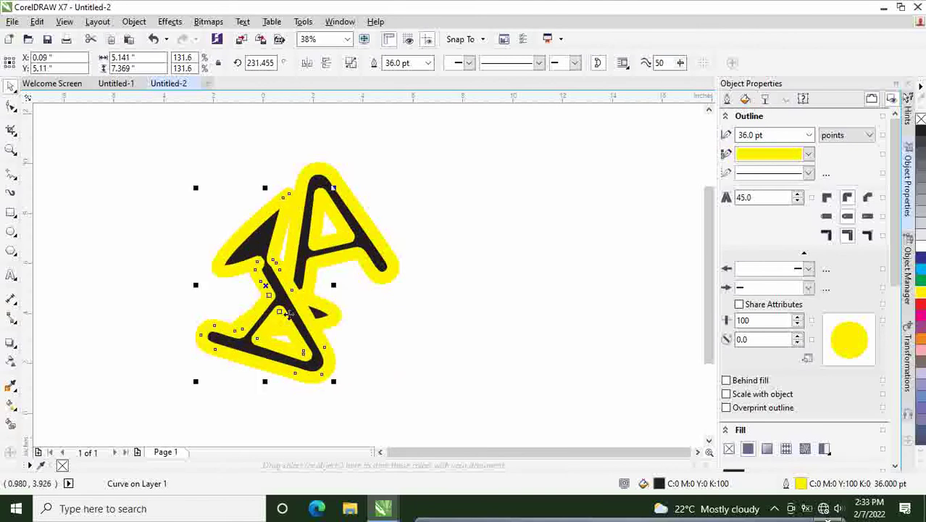
click(537, 248)
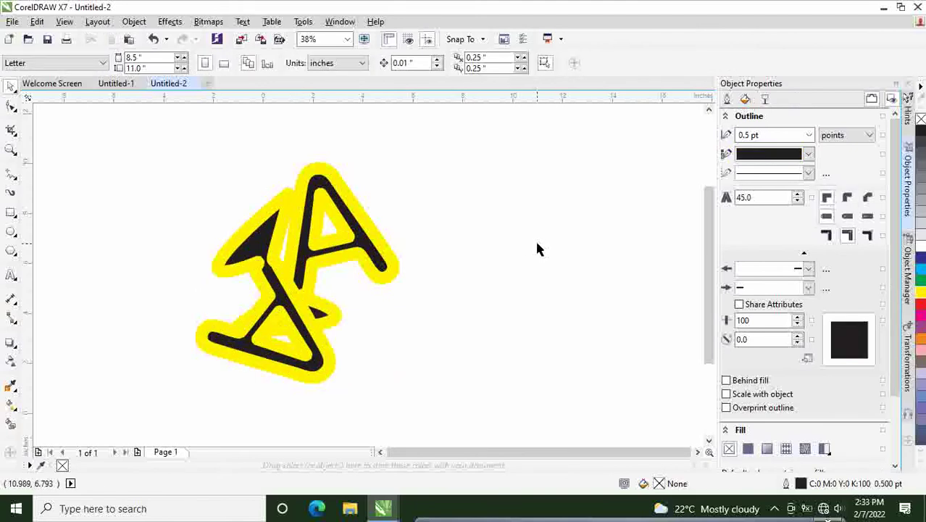
Rotate the inverted A to about 195° and fit it against the lower right of the first A in a star-like arrangement
drag(392, 286, 402, 347)
click(402, 347)
drag(323, 220, 385, 231)
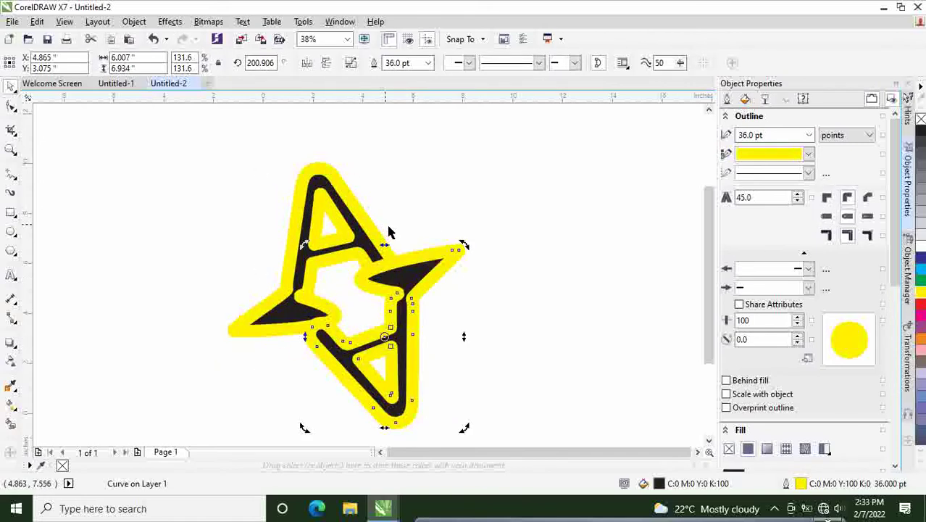
click(385, 344)
drag(384, 343, 397, 352)
click(390, 343)
drag(310, 252, 321, 250)
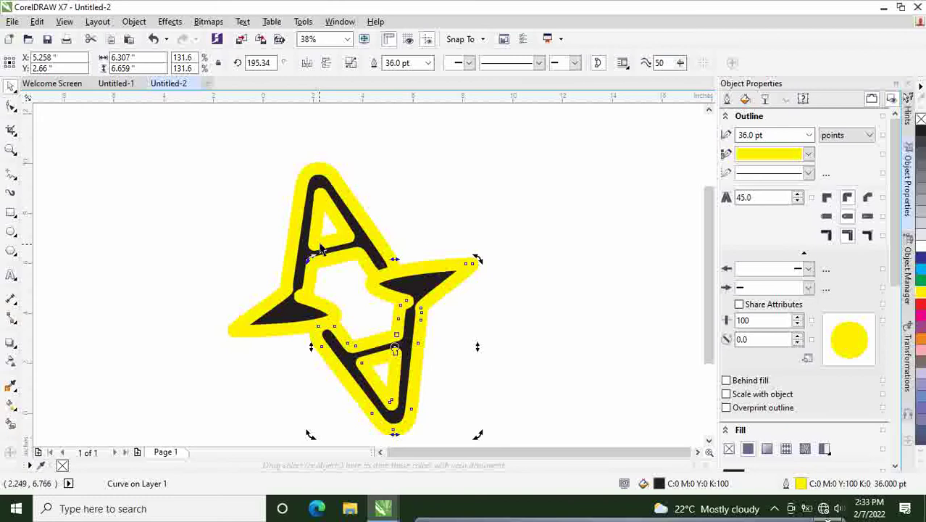
click(509, 232)
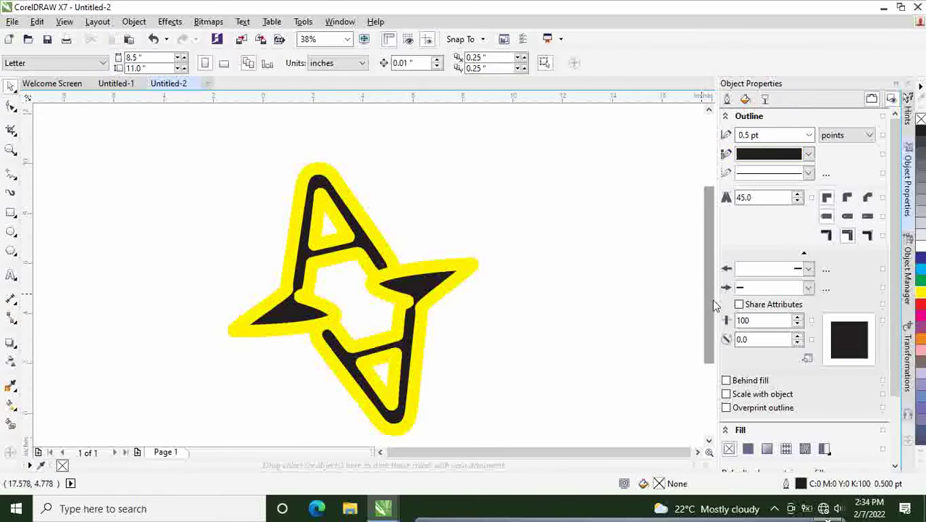
Move the inverted A down and left until its pointed foot meets the tip of the upper A's foot
drag(711, 299, 714, 316)
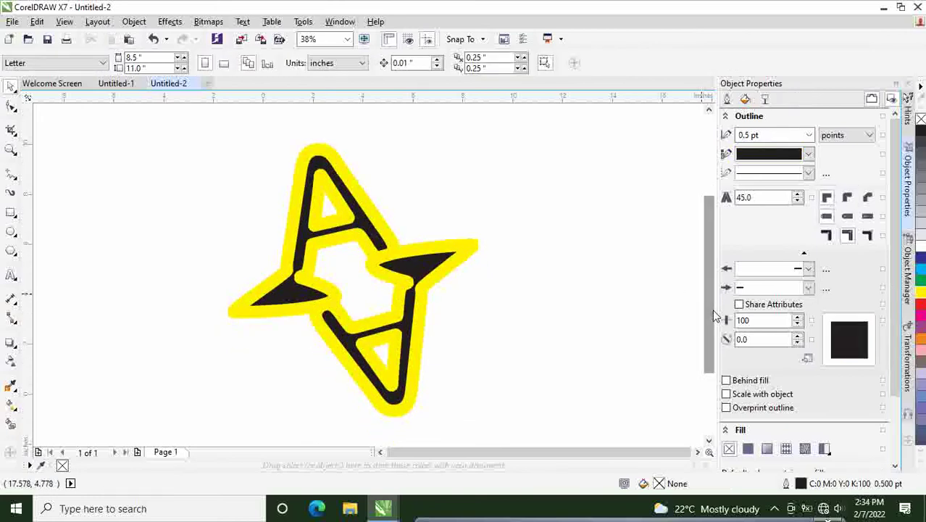
drag(131, 147, 304, 285)
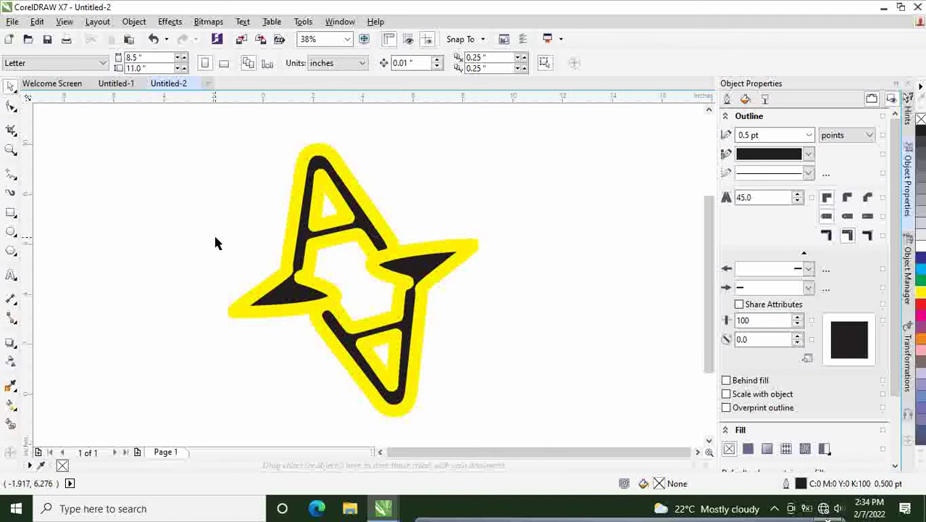
click(397, 285)
drag(399, 274, 356, 312)
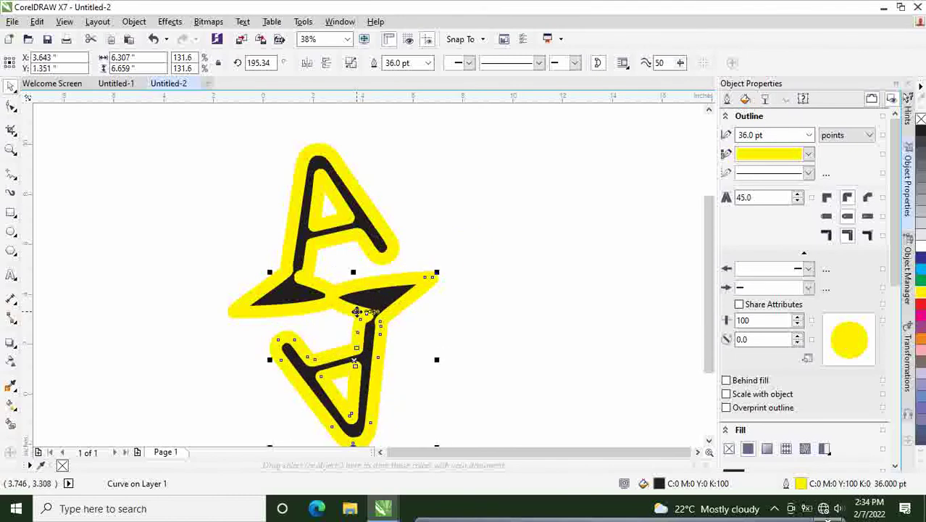
click(527, 235)
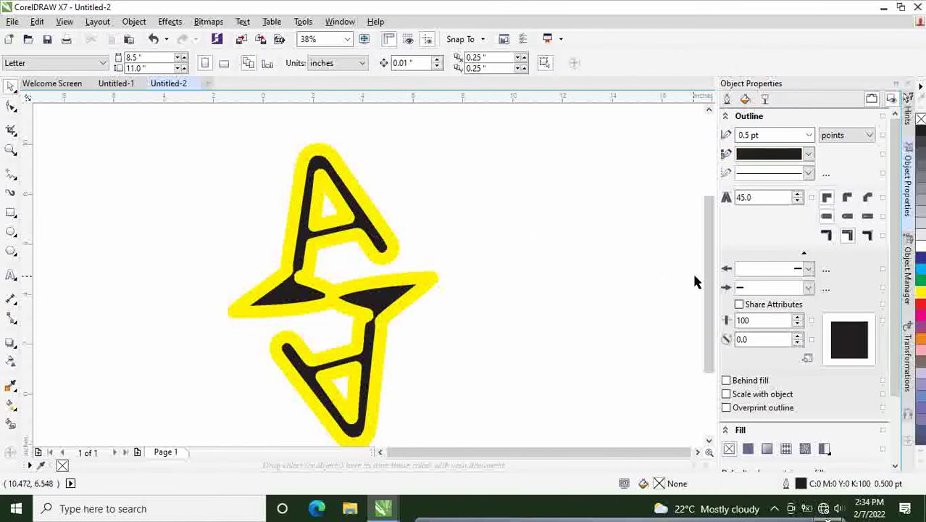
Combine the upright and inverted A shapes into a single curve
drag(710, 279, 712, 296)
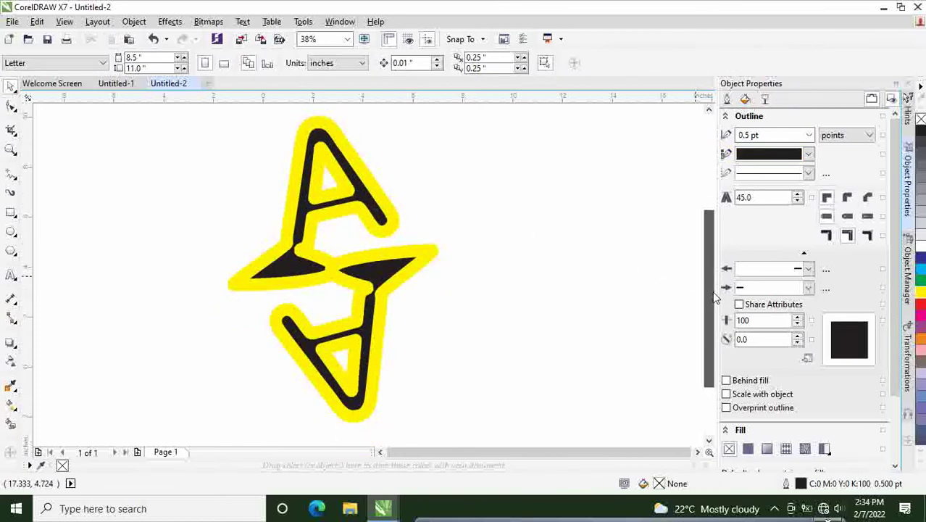
mouse_move(169, 110)
mouse_down()
mouse_move(438, 357)
mouse_move(503, 436)
mouse_up()
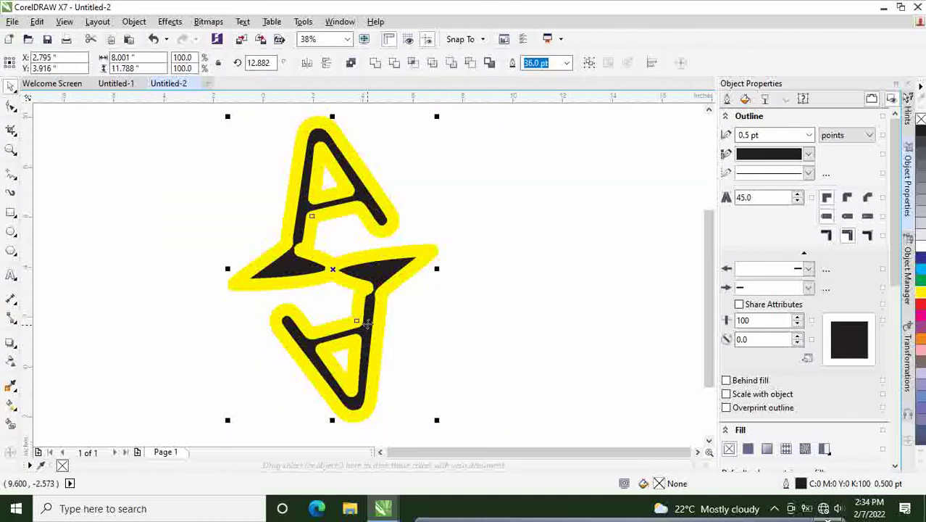
right_click(366, 319)
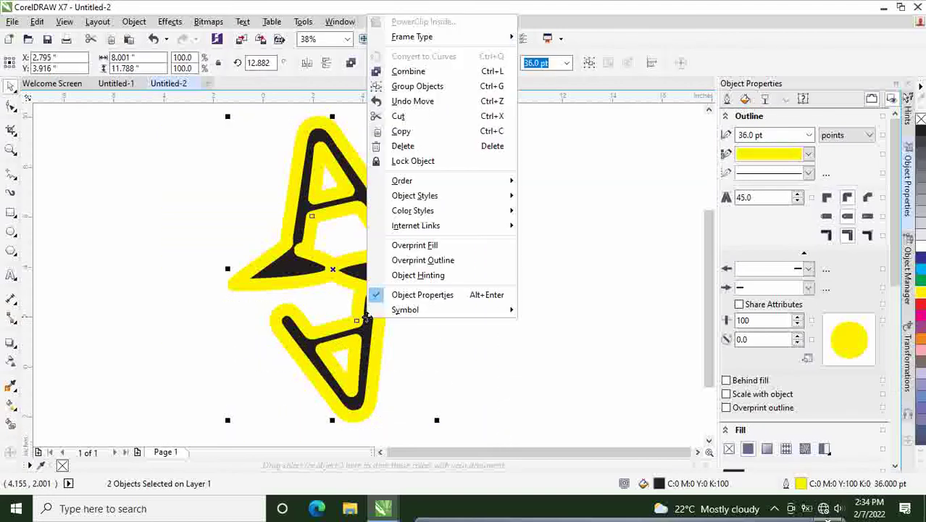
click(408, 71)
click(506, 265)
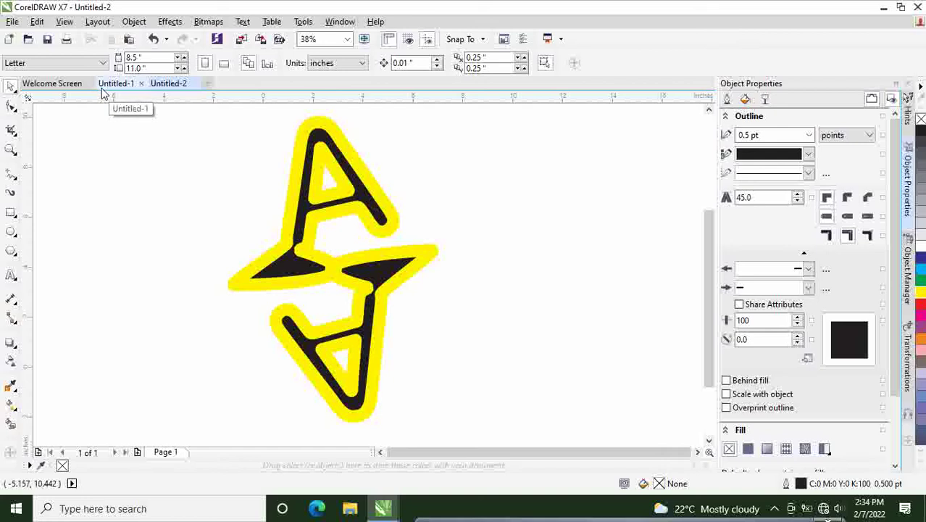
Move the combined emblem slightly right, scale it proportionally to 84.2%, and shift it up a little
drag(189, 109, 504, 427)
drag(376, 291, 399, 296)
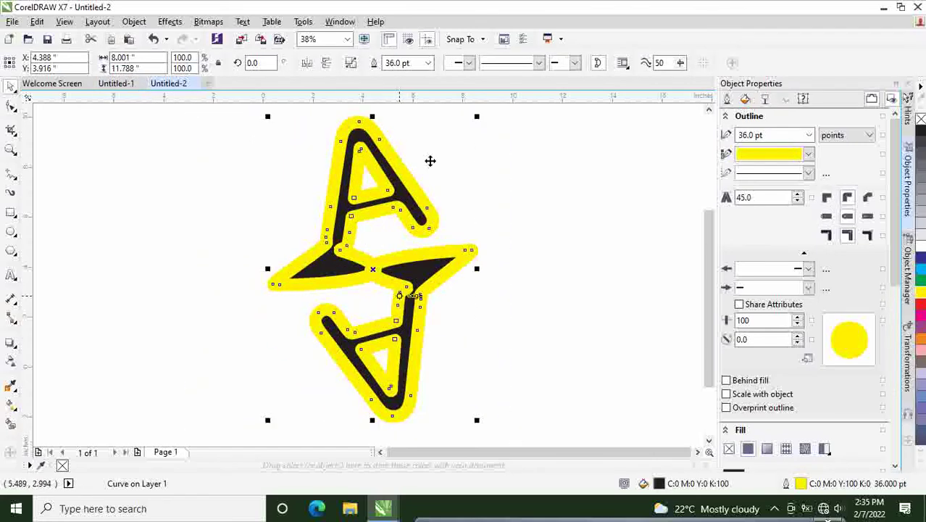
drag(477, 117, 444, 163)
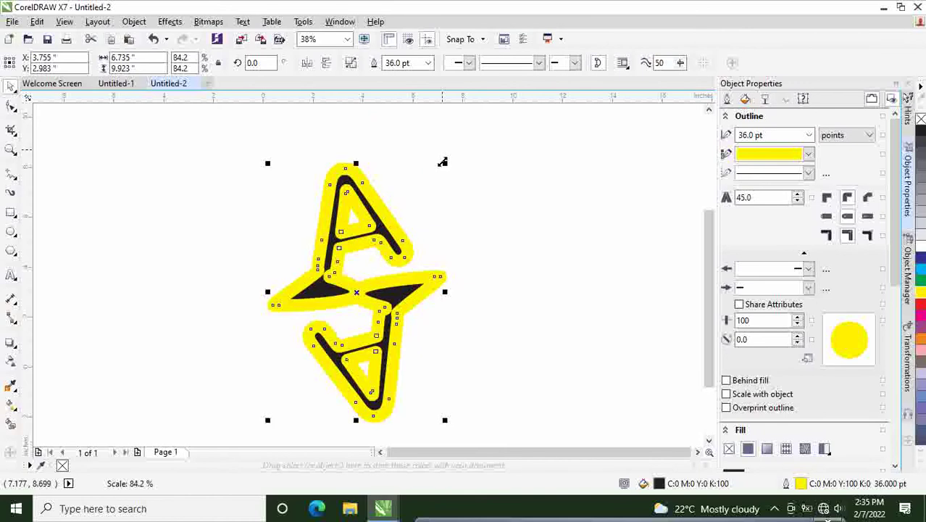
drag(349, 274, 349, 254)
click(511, 255)
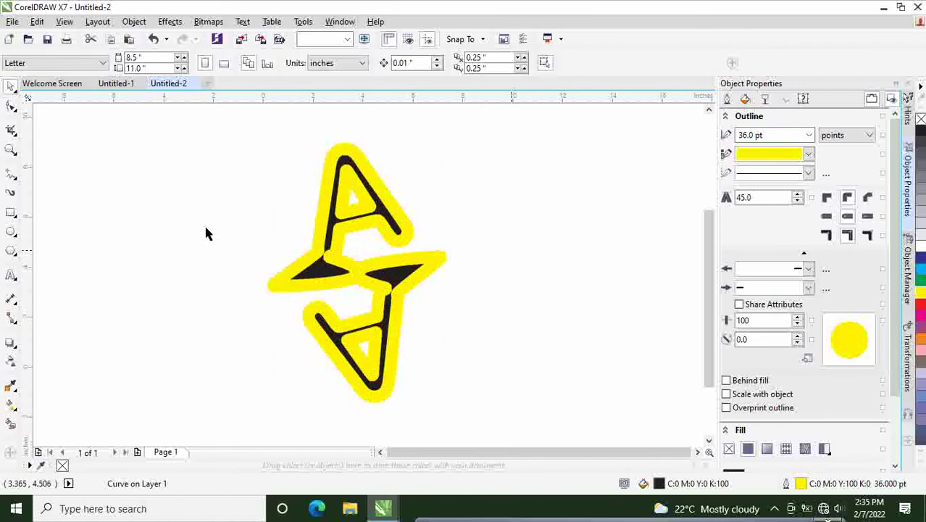
Copy one pink-filled, yellow-outlined triangle from the Untitled-1 document and paste it into Untitled-2
click(118, 84)
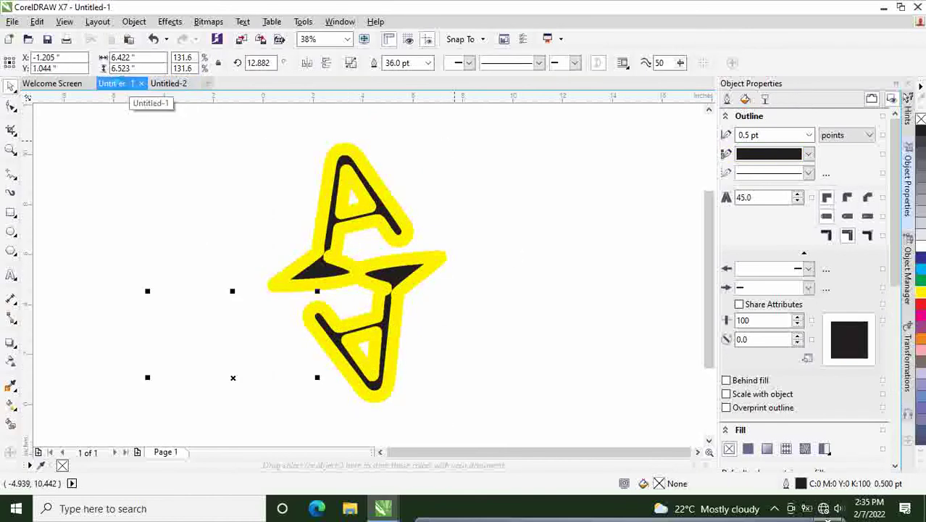
click(665, 230)
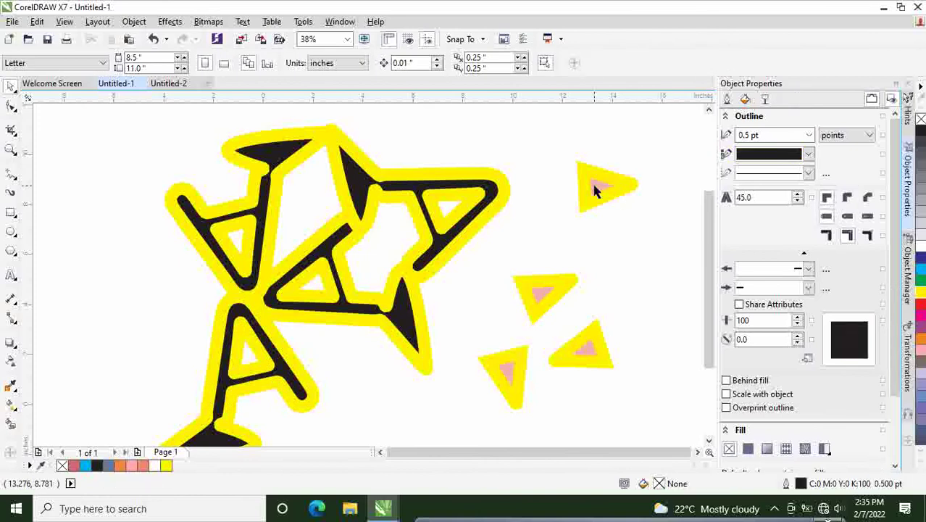
click(595, 186)
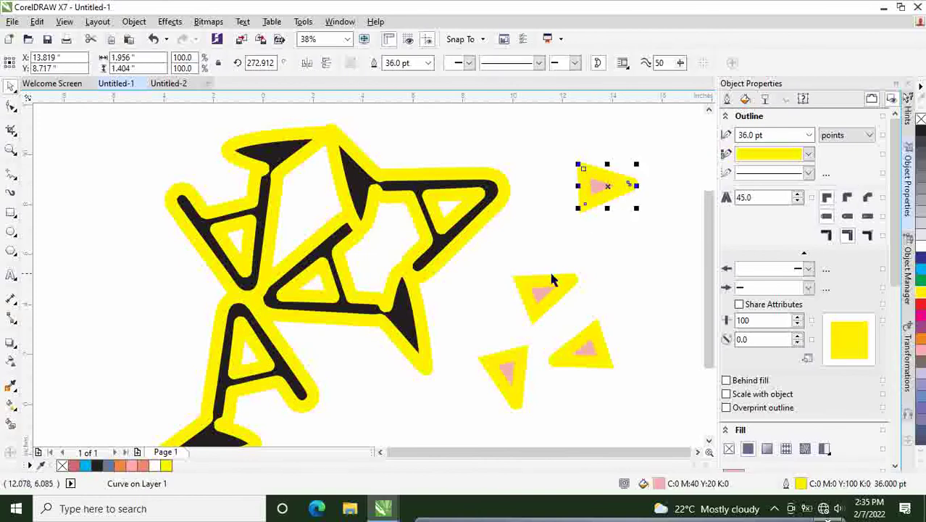
click(549, 292)
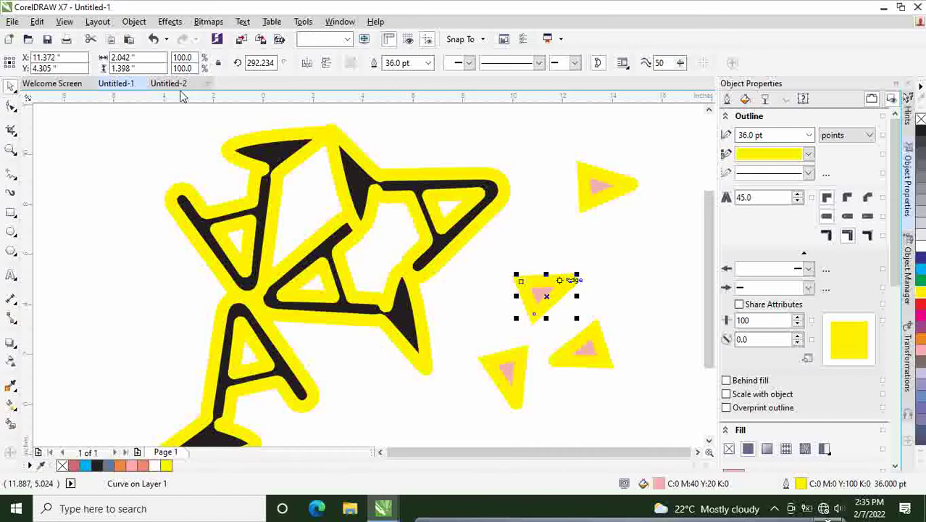
click(169, 83)
key(ctrl+v)
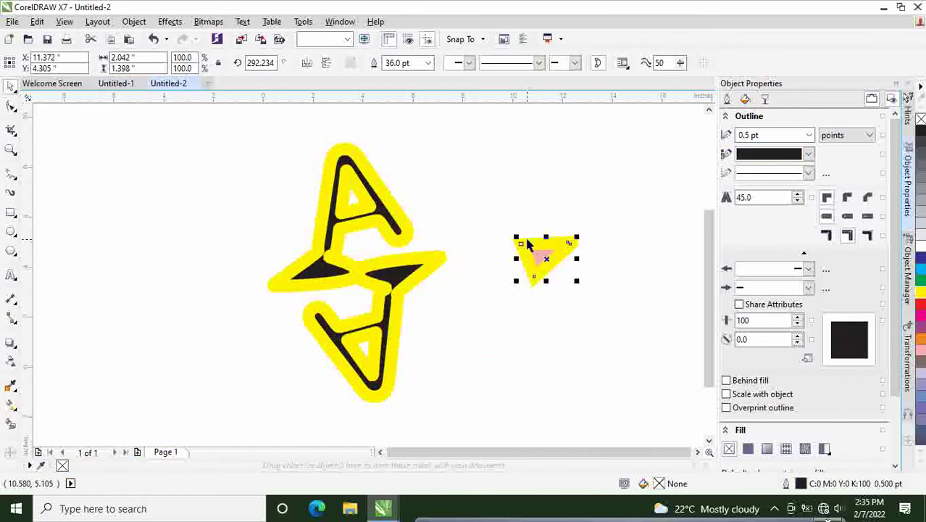
Rotate the pasted triangle to about 278.7° and fit it as an arrowhead onto the emblem's right-hand tip
click(528, 245)
drag(517, 238, 466, 258)
click(595, 221)
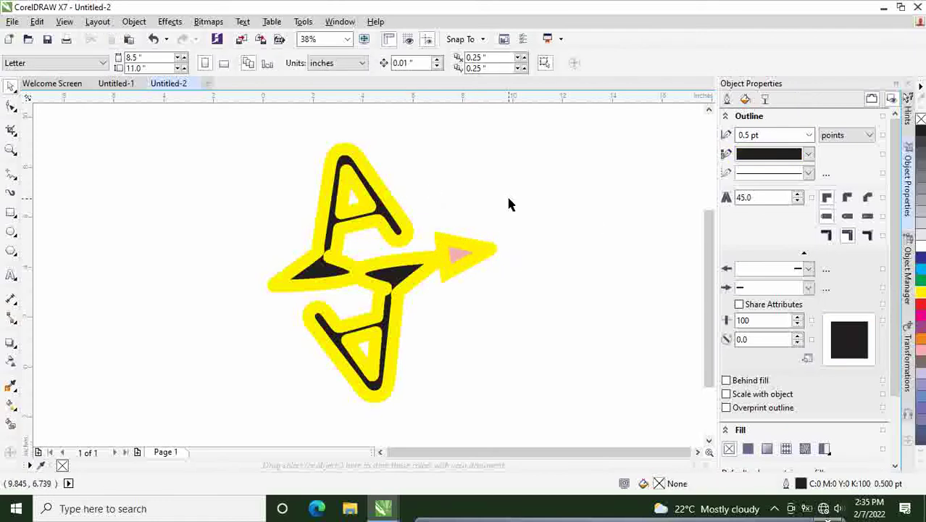
Paste another triangle, rotate it to about 116.3° and fit it as an arrowhead onto the emblem's left-hand tip
key(ctrl+v)
drag(541, 250, 253, 296)
click(248, 285)
click(249, 292)
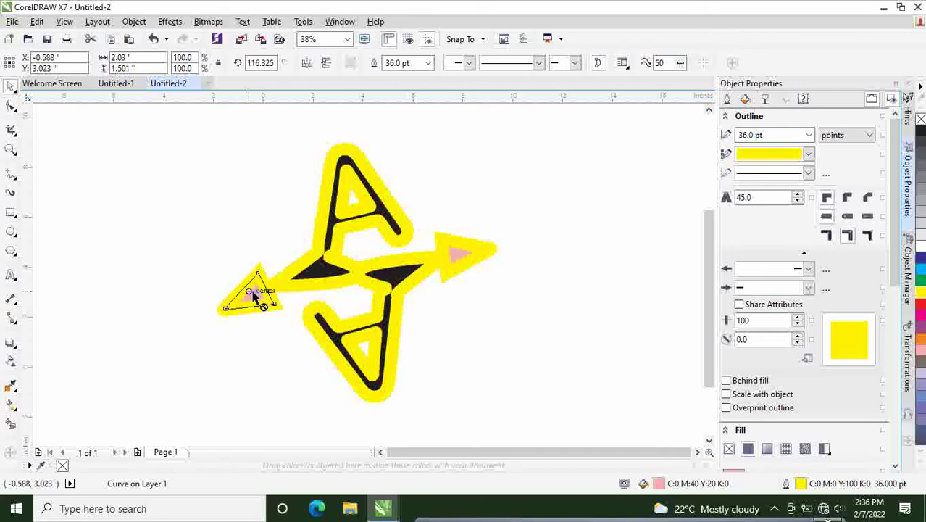
click(550, 279)
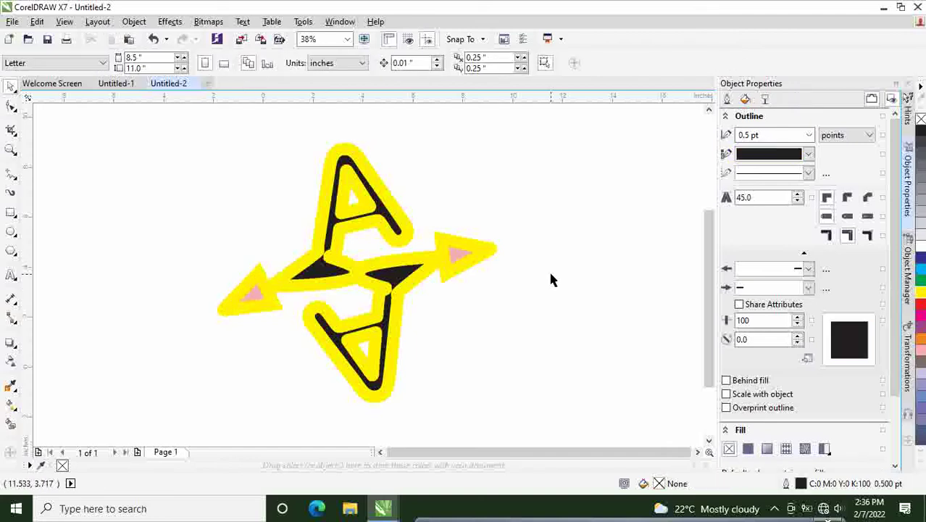
Fill the left arrowhead triangle with black and give its outline round corners
click(260, 288)
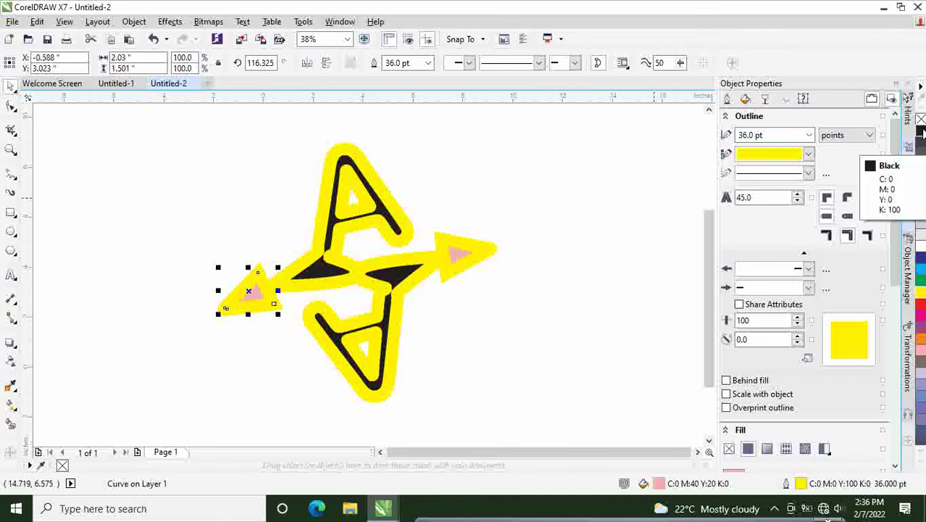
click(920, 132)
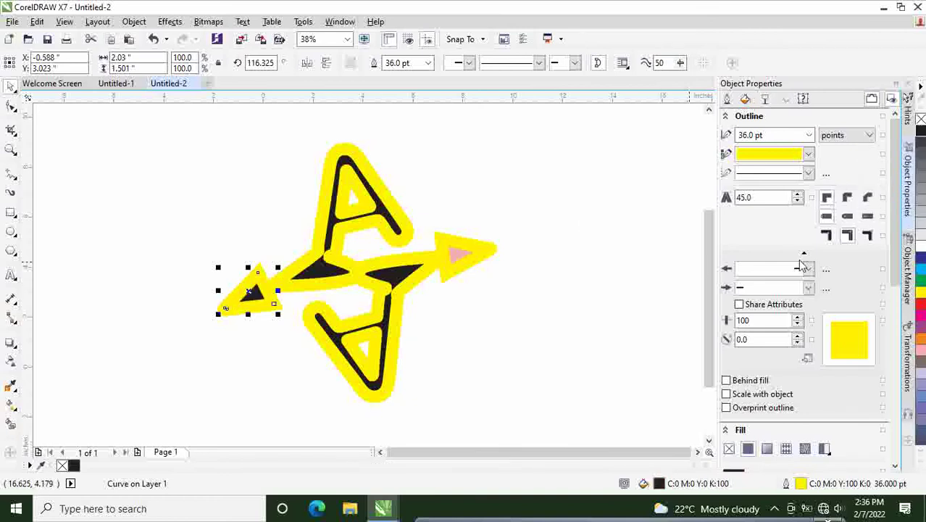
click(846, 199)
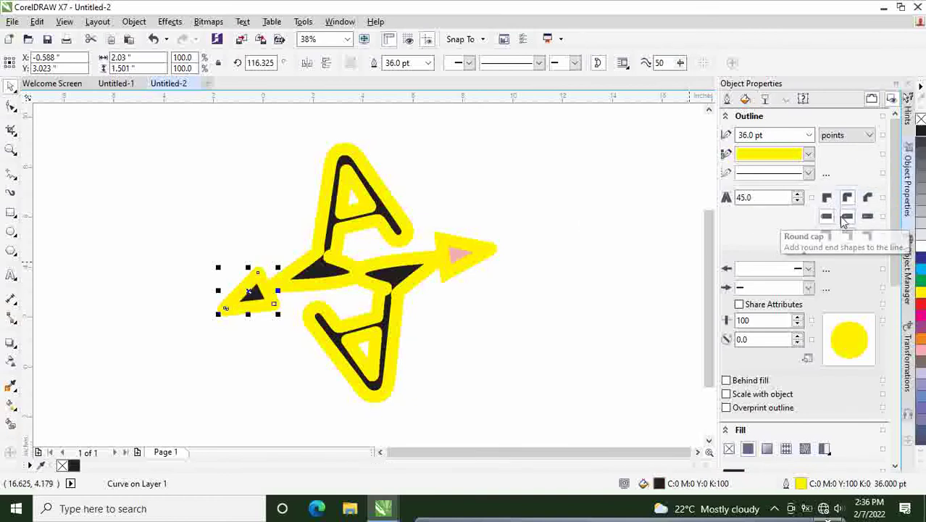
click(667, 242)
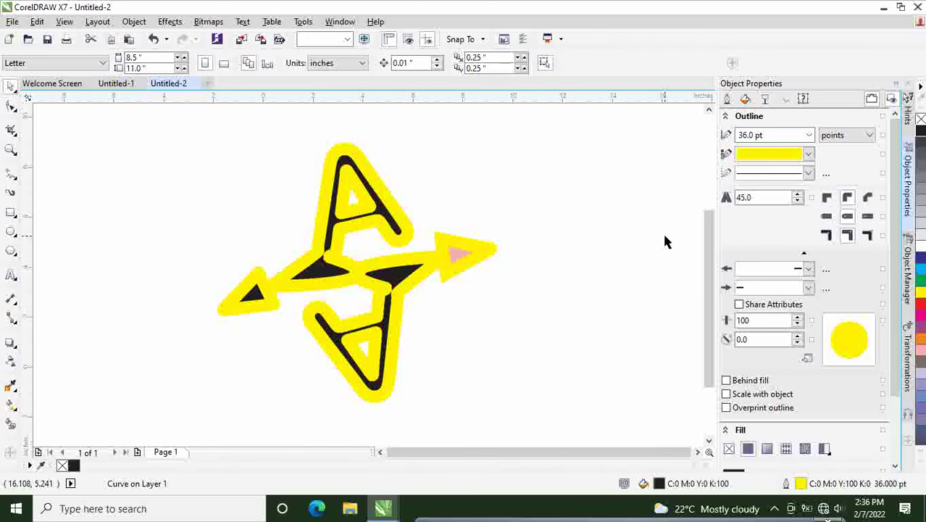
Fill the right arrowhead triangle with black and give its outline round corners
click(461, 254)
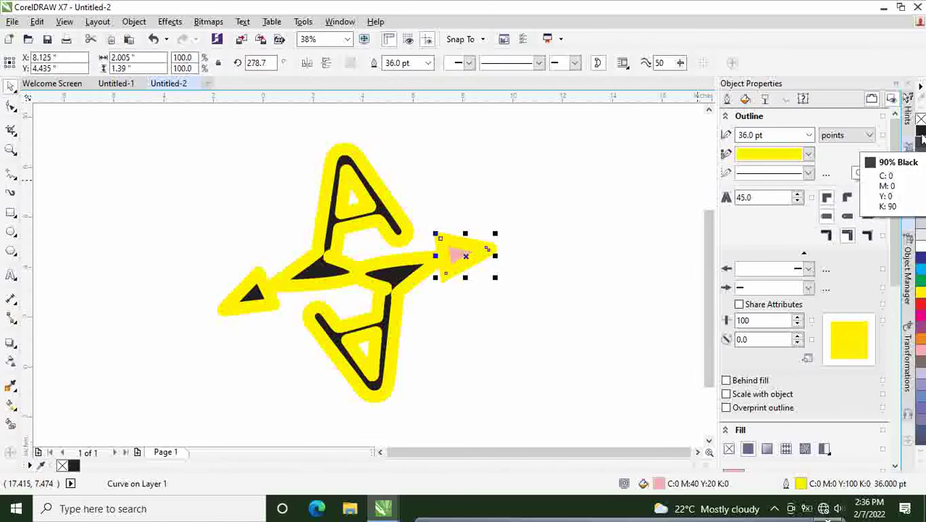
click(922, 135)
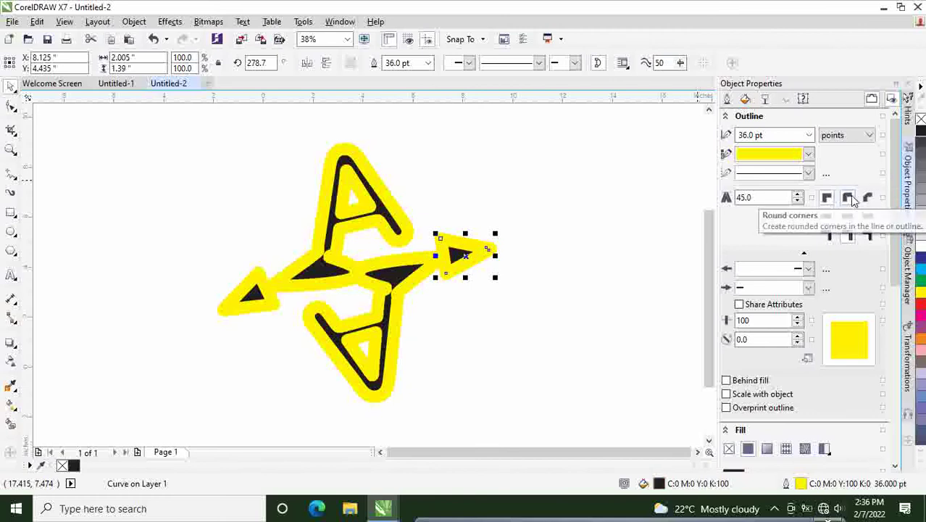
click(601, 217)
drag(182, 116, 533, 410)
click(566, 264)
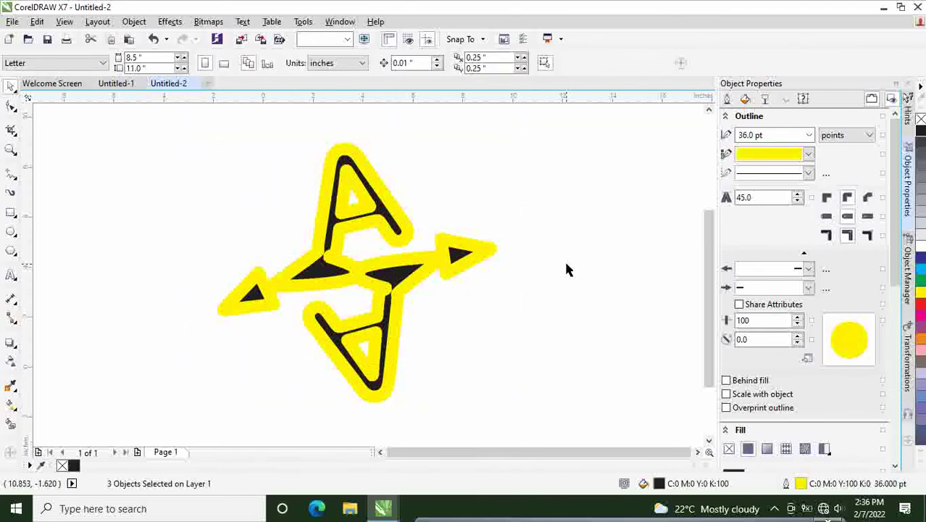
Copy the black right arrowhead triangle and place a duplicate above the left arrowhead, rotated to about 73.8°
click(450, 255)
right_click(451, 255)
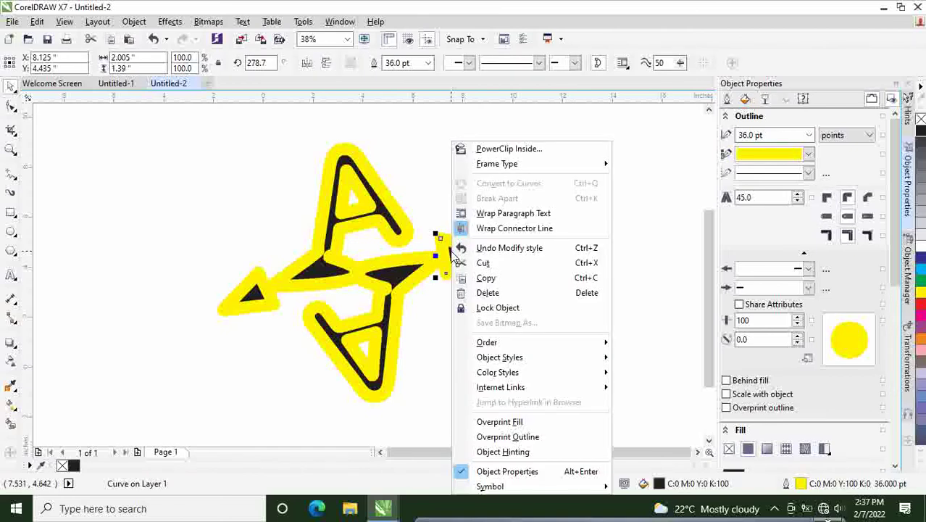
click(506, 279)
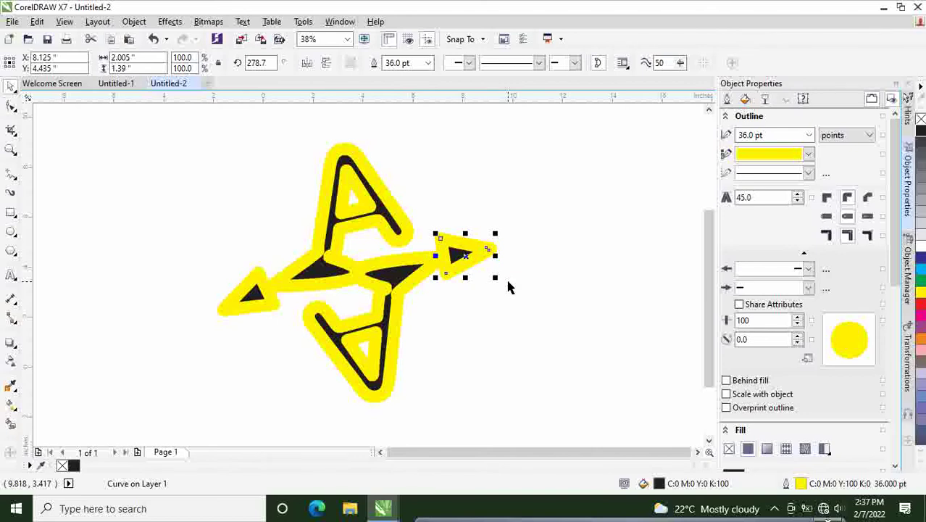
drag(464, 257, 261, 246)
click(248, 220)
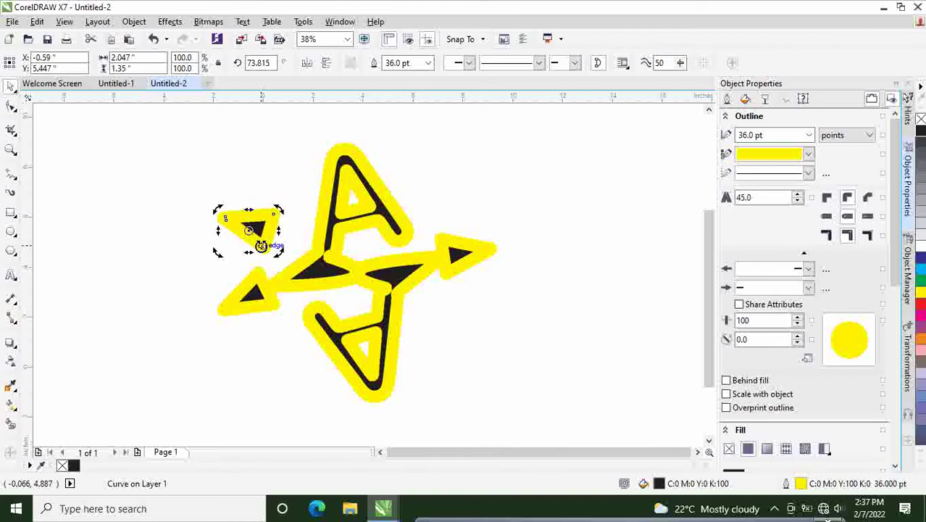
Paste another black triangle above the right arrowhead, beside the upper A, and rotate it to about 291.7°
key(ctrl+z)
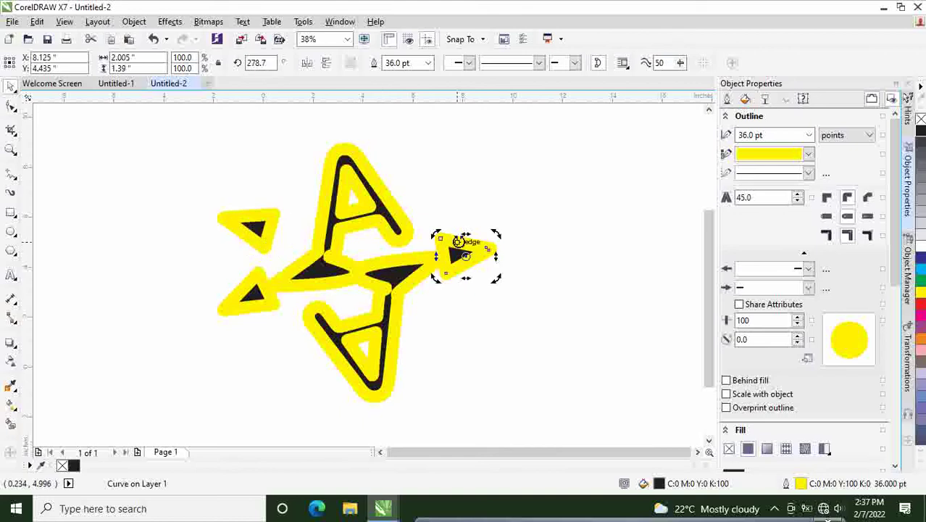
drag(463, 250, 418, 183)
click(448, 187)
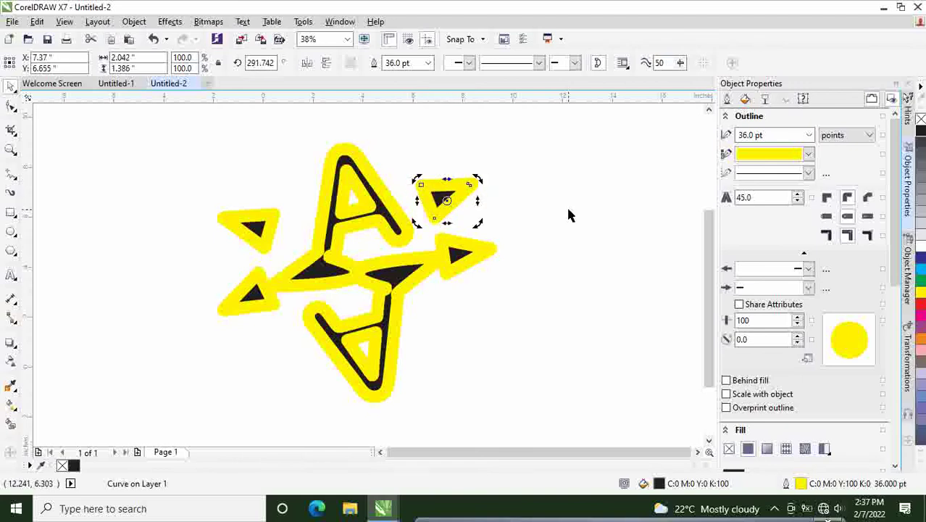
Paste another black triangle, place it below the right arrowhead and rotate it to about 265°
key(ctrl+z)
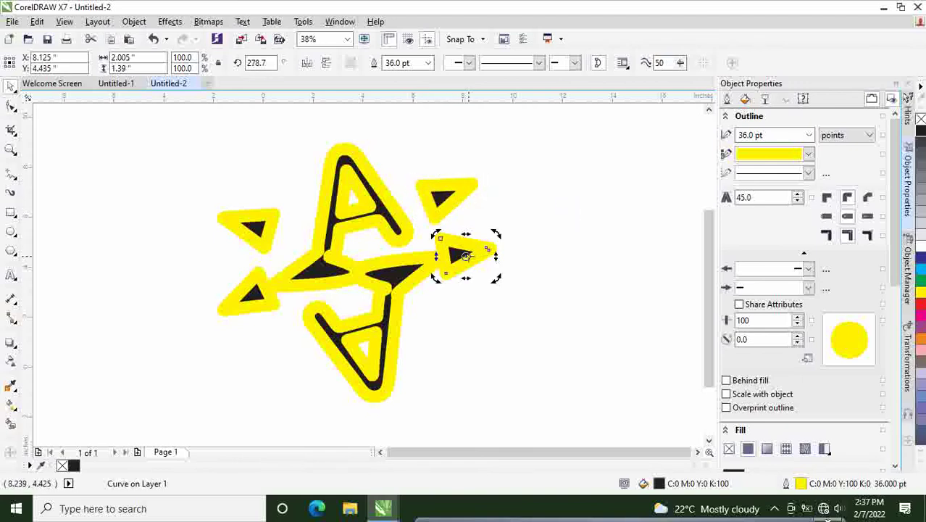
drag(465, 255, 458, 312)
click(465, 312)
click(455, 303)
click(455, 303)
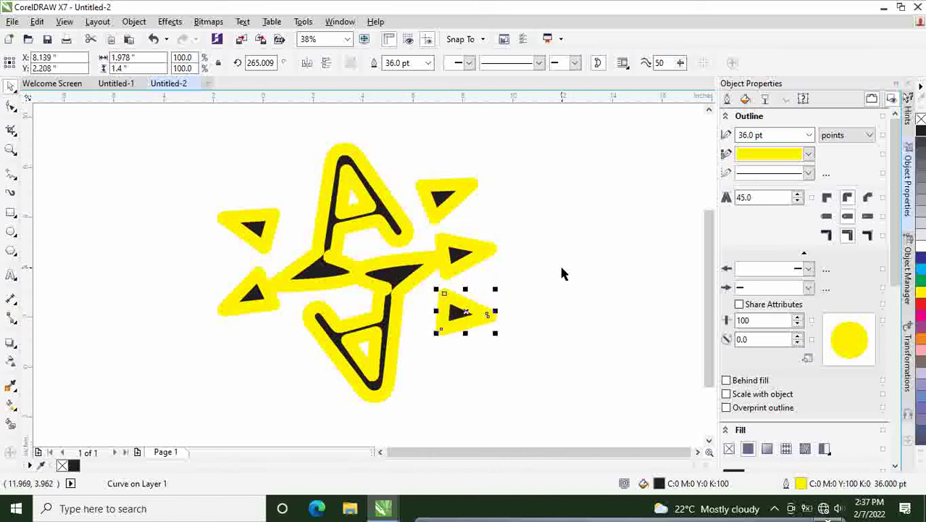
Refine the rotation of the triangle below the right arrowhead to about 261° and nudge it slightly upward
click(464, 310)
drag(436, 290, 444, 290)
click(468, 312)
click(467, 312)
click(474, 313)
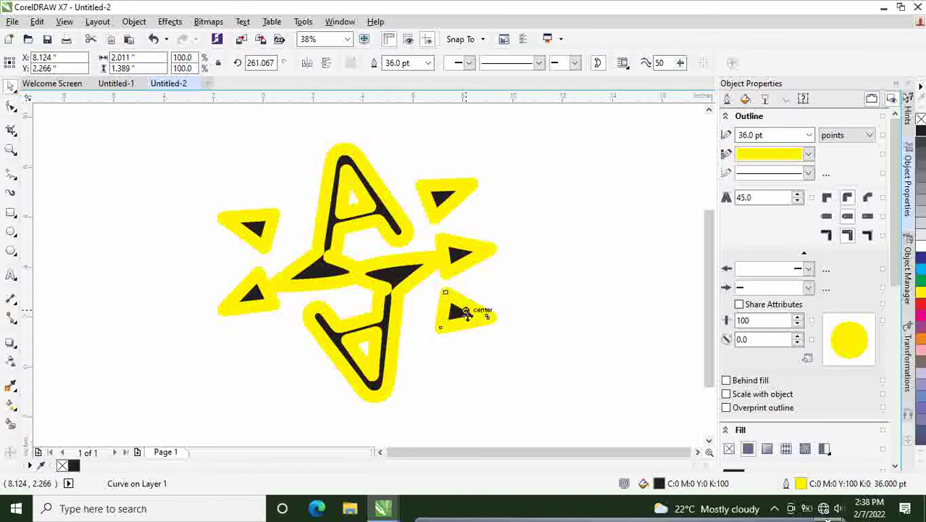
click(578, 287)
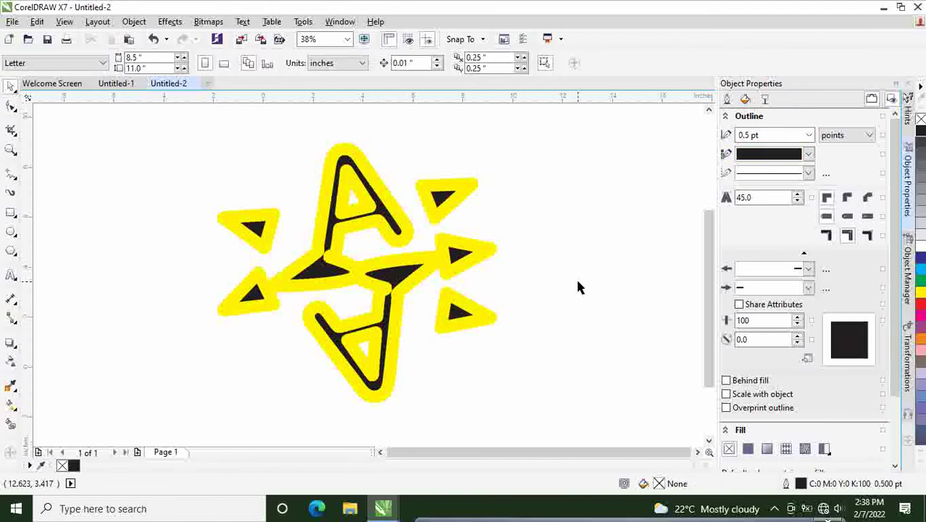
Add another black triangle below the left arrowhead, beside the inverted A, rotated to about 126.6°
click(475, 254)
drag(475, 254, 279, 350)
click(276, 341)
click(283, 343)
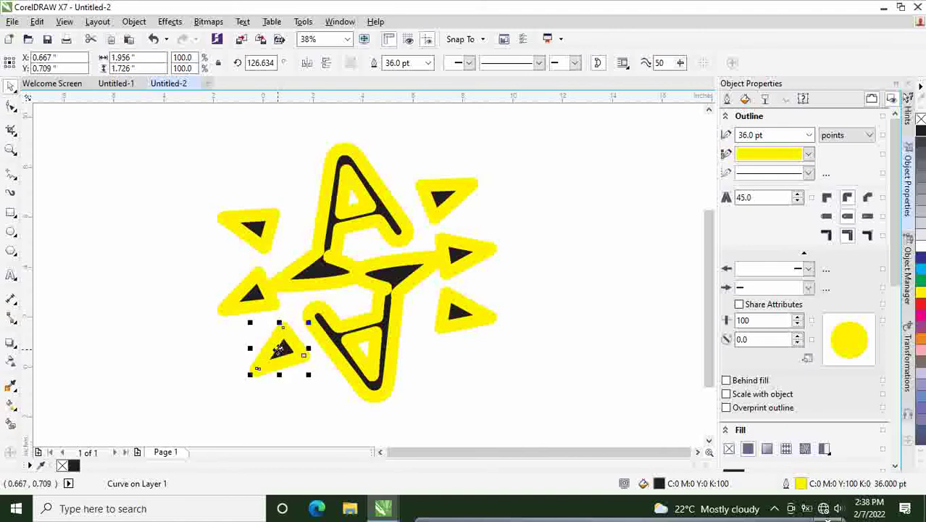
click(487, 366)
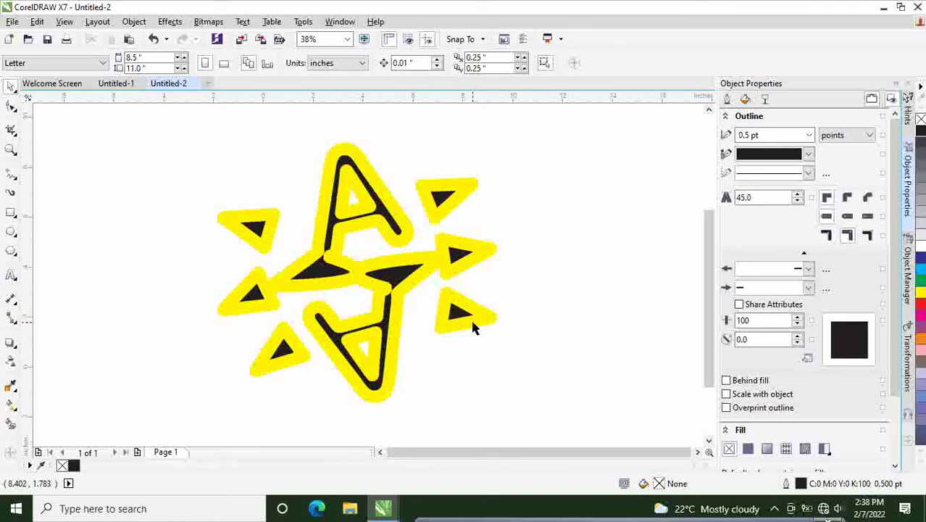
Try placing a further black triangle over the emblem's centre between the two A shapes
key(Tab)
drag(471, 253, 366, 252)
click(569, 237)
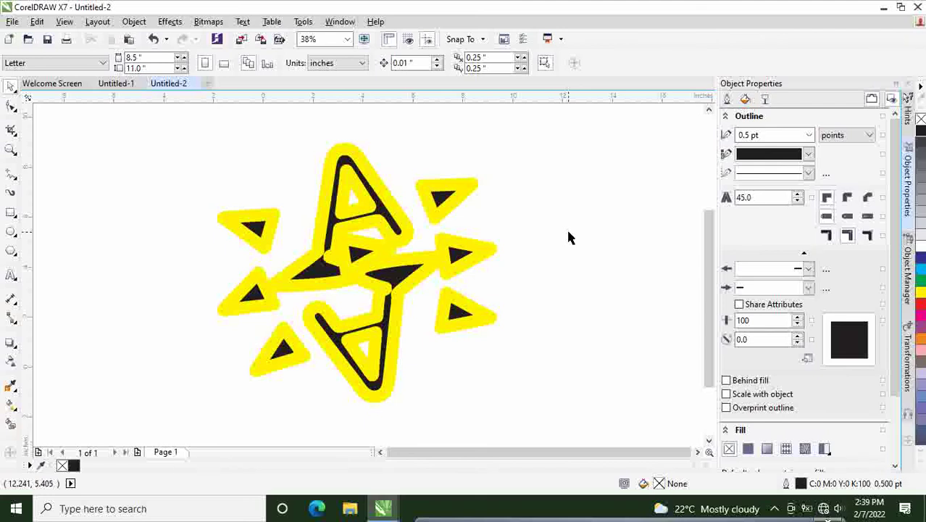
key(ctrl+z)
key(ctrl+z)
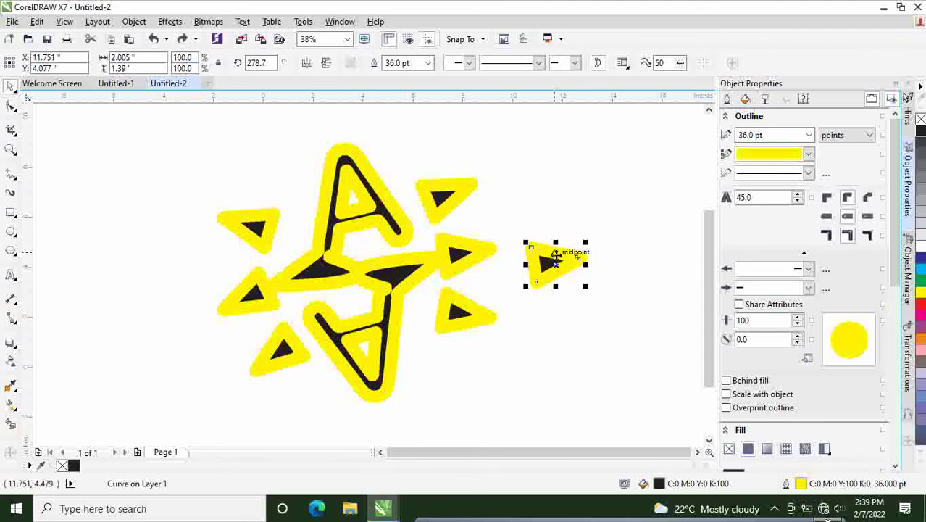
key(ctrl+z)
click(553, 276)
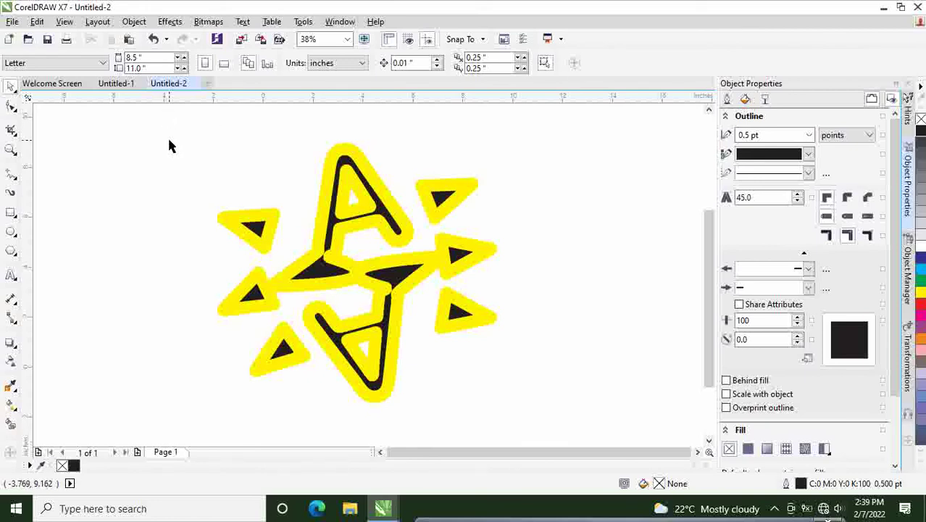
Combine the double-A emblem and the six surrounding triangles into a single curve
drag(169, 130, 517, 415)
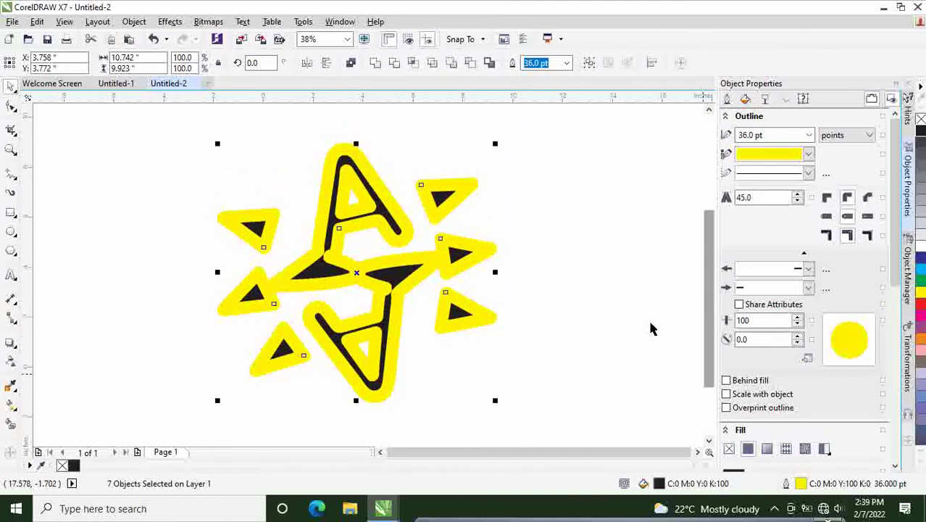
right_click(374, 271)
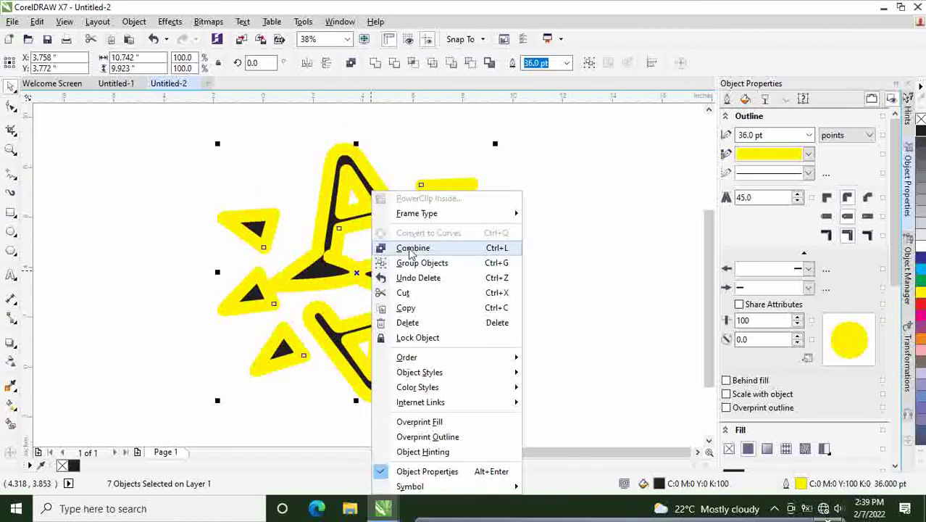
click(410, 248)
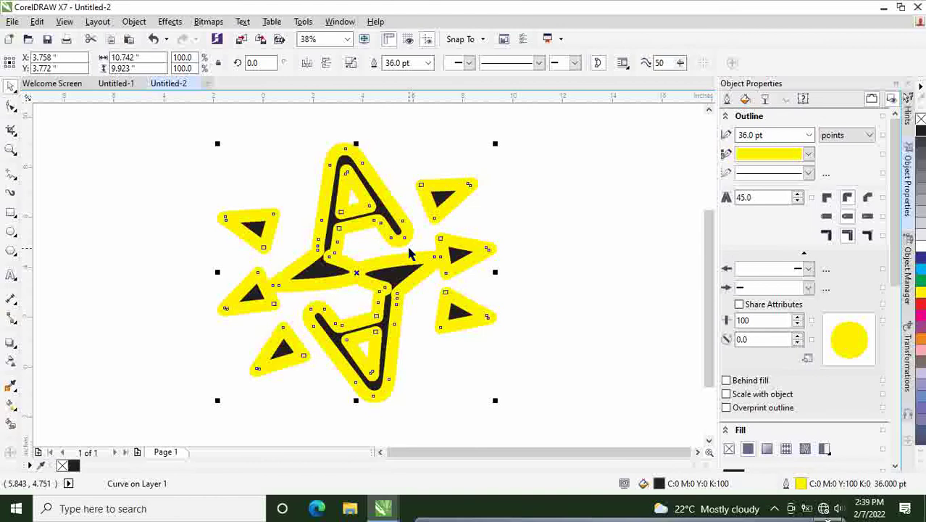
click(570, 230)
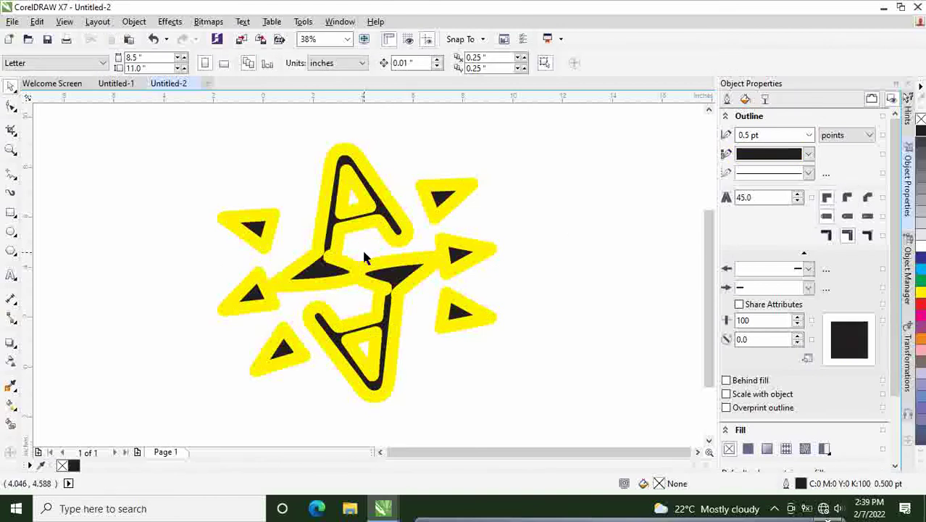
Move the combined emblem slightly right and rotate it to about 351.5° so that the A shapes stand more upright
click(453, 252)
drag(453, 253, 475, 245)
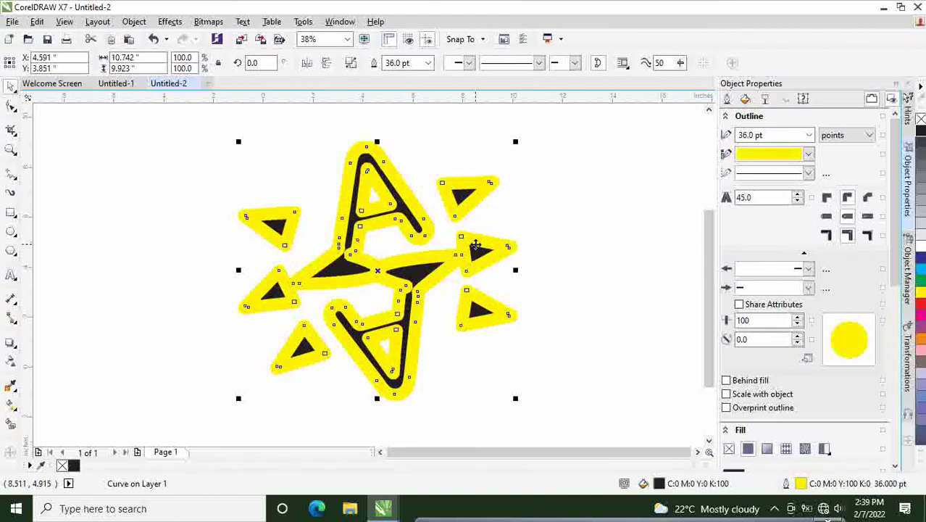
click(433, 249)
drag(239, 142, 261, 122)
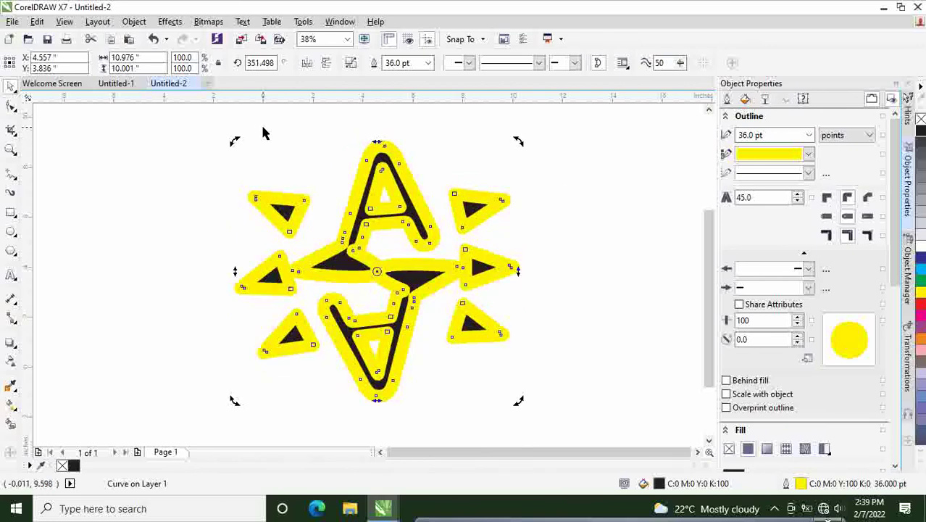
Move the combined emblem slightly to the left
click(611, 221)
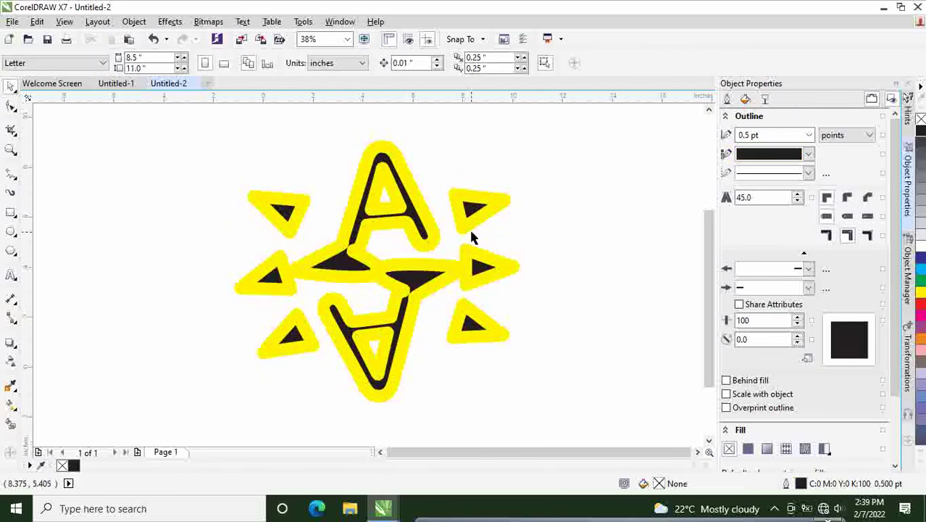
click(401, 285)
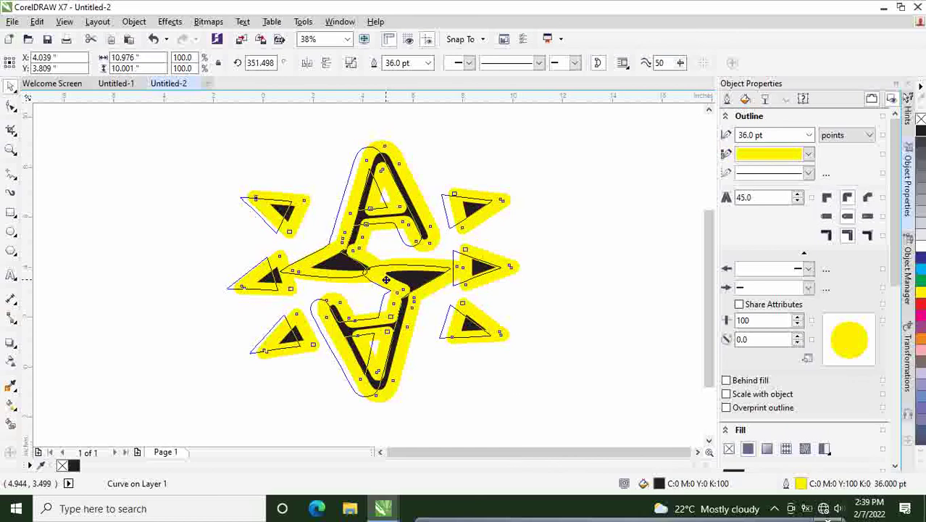
click(582, 255)
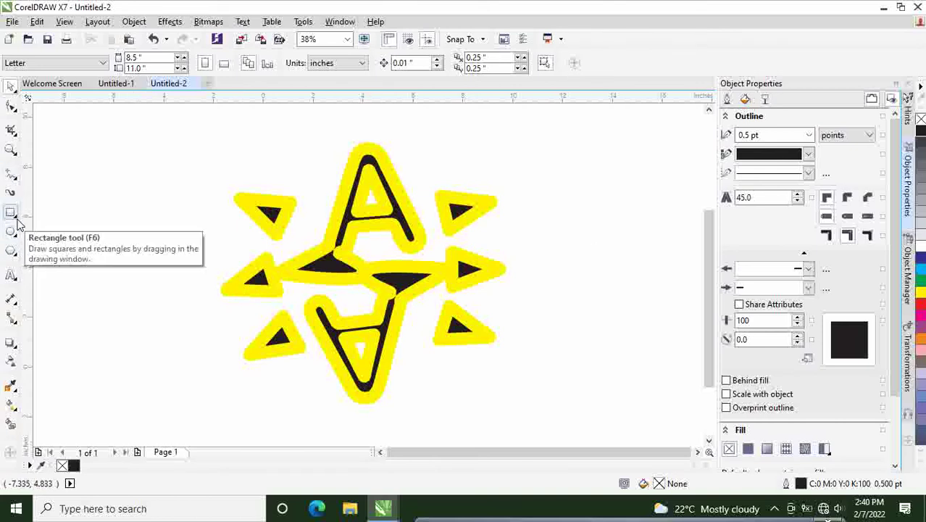
click(17, 182)
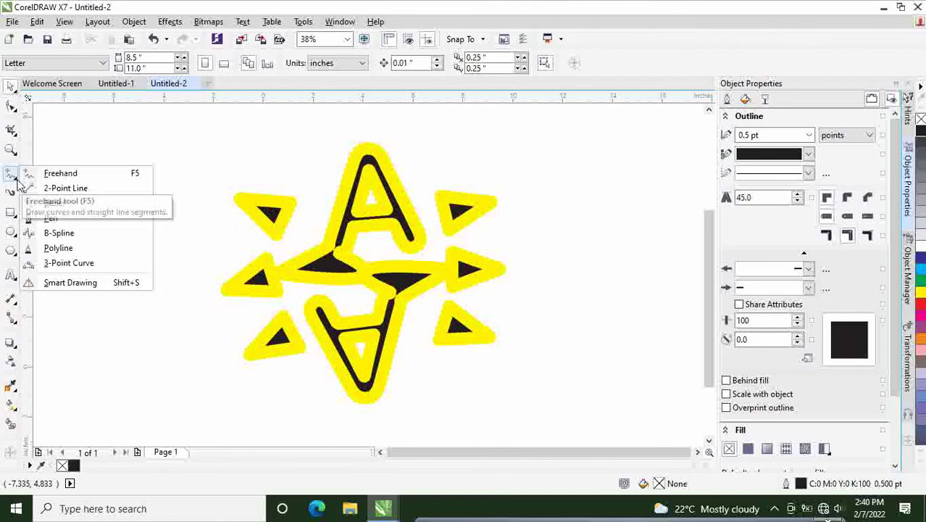
click(69, 263)
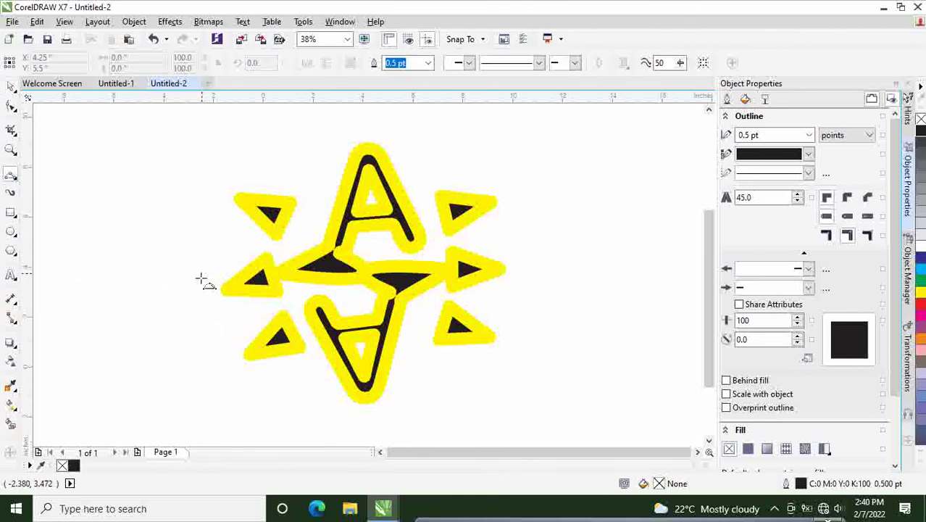
drag(197, 274, 552, 274)
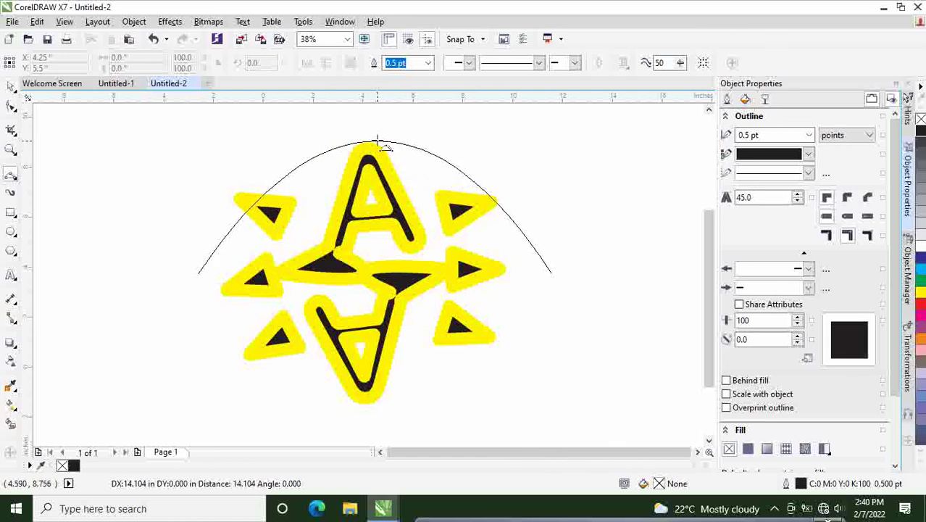
click(378, 139)
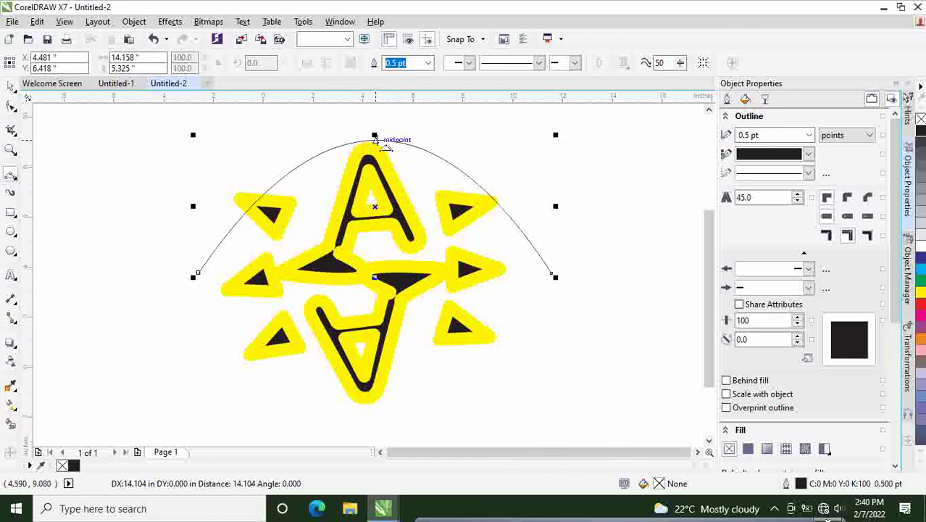
key(Delete)
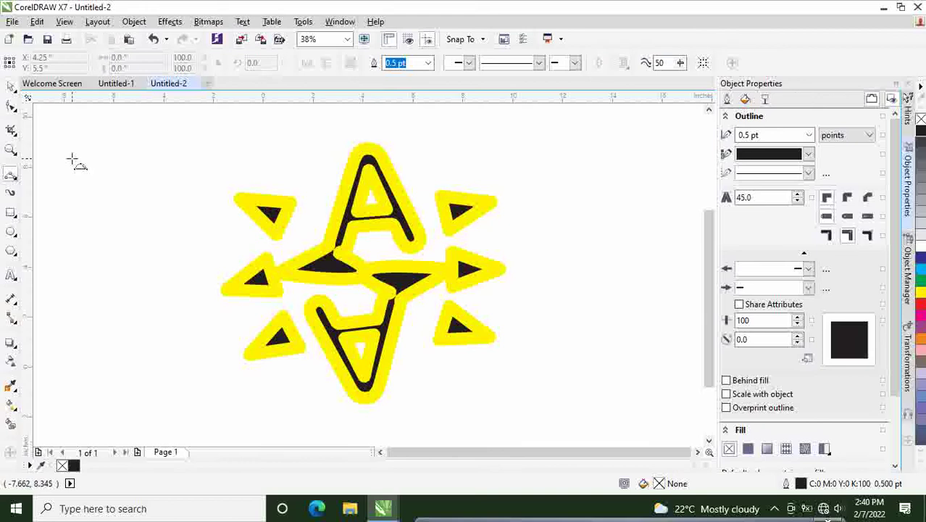
Draw a 3-point ellipse about 13.89 by 12.72 inches around the whole emblem and centre it on the emblem
click(14, 235)
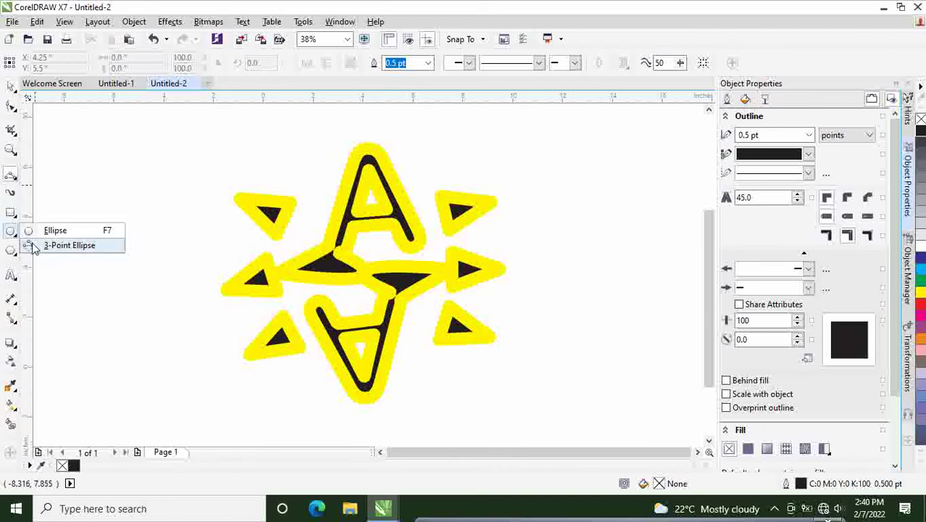
click(51, 245)
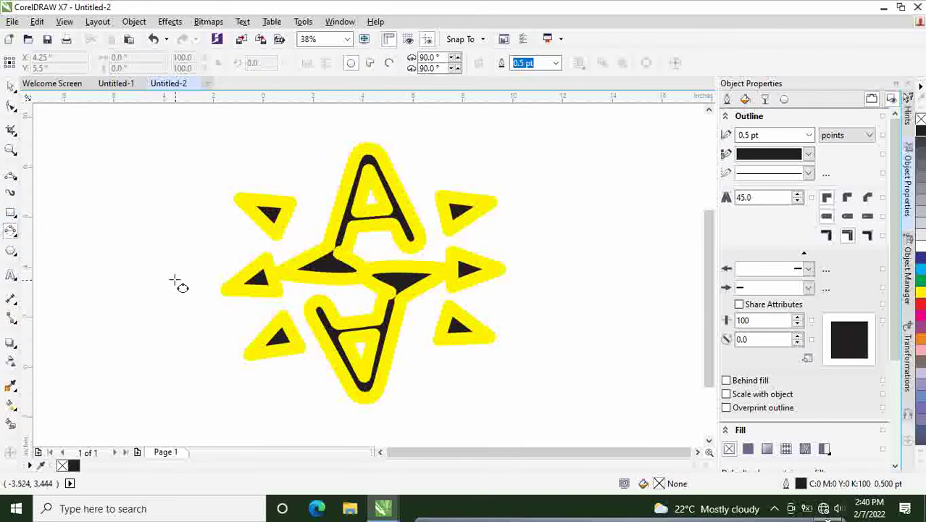
drag(182, 278, 528, 273)
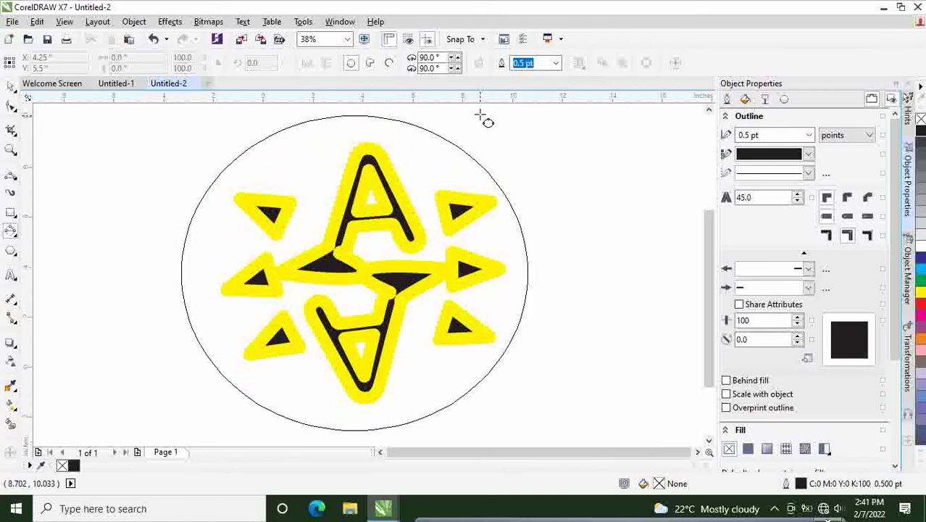
click(481, 117)
click(11, 85)
drag(356, 274, 366, 272)
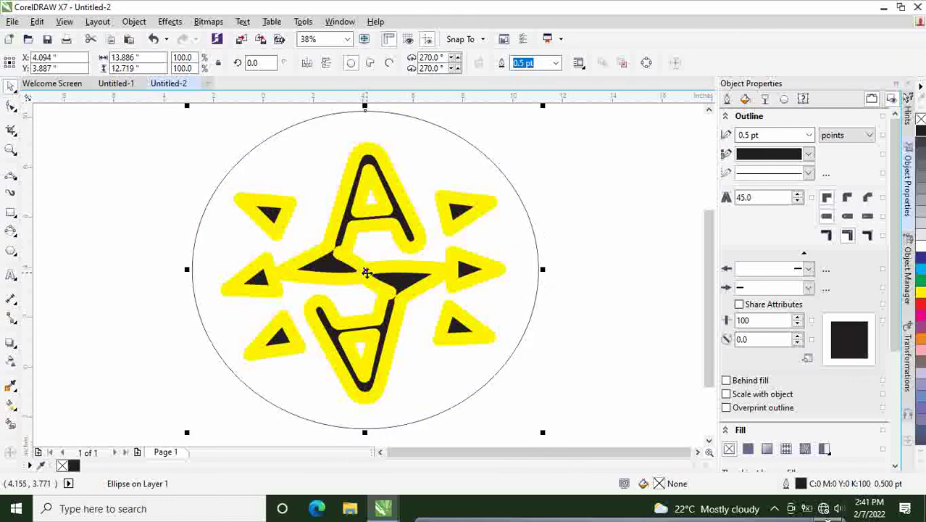
Give the surrounding ellipse a 36 pt yellow outline
click(810, 135)
click(751, 295)
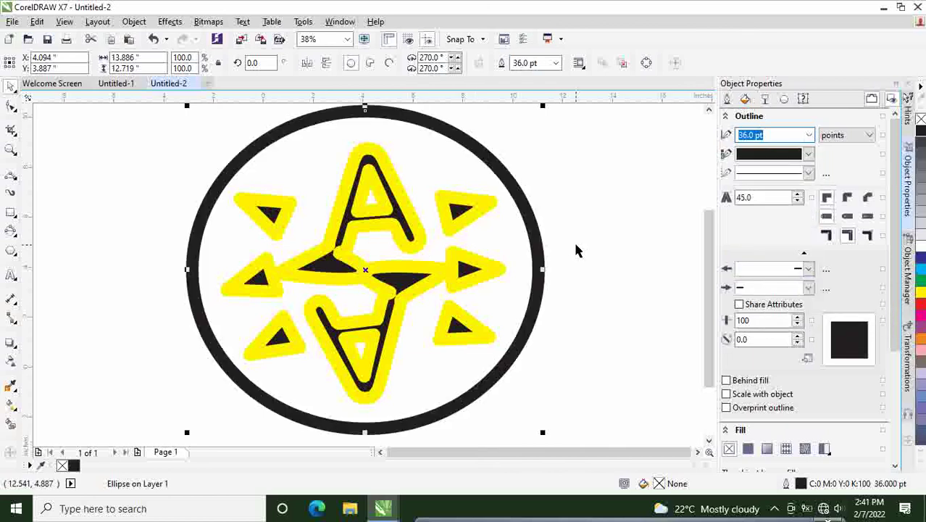
click(809, 155)
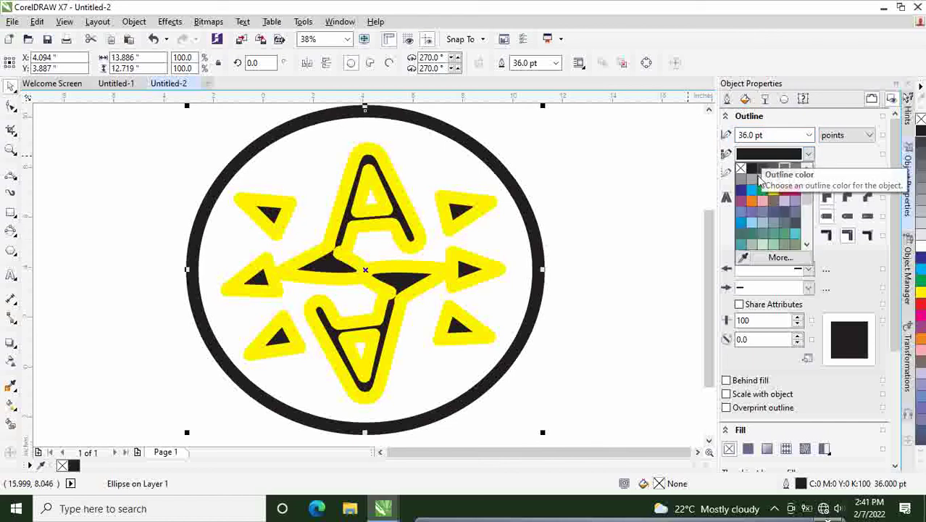
click(773, 191)
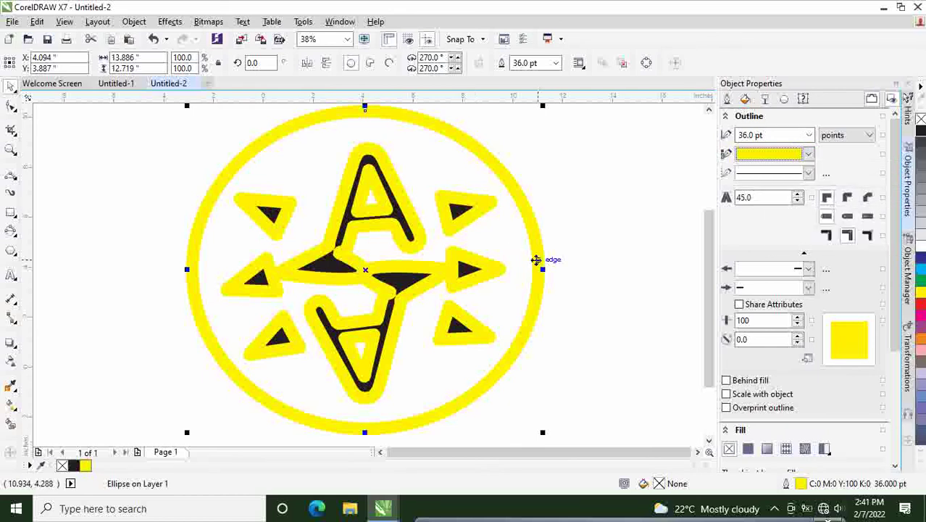
Try filling the ellipse black and sending it behind the emblem, and undo both changes
click(921, 135)
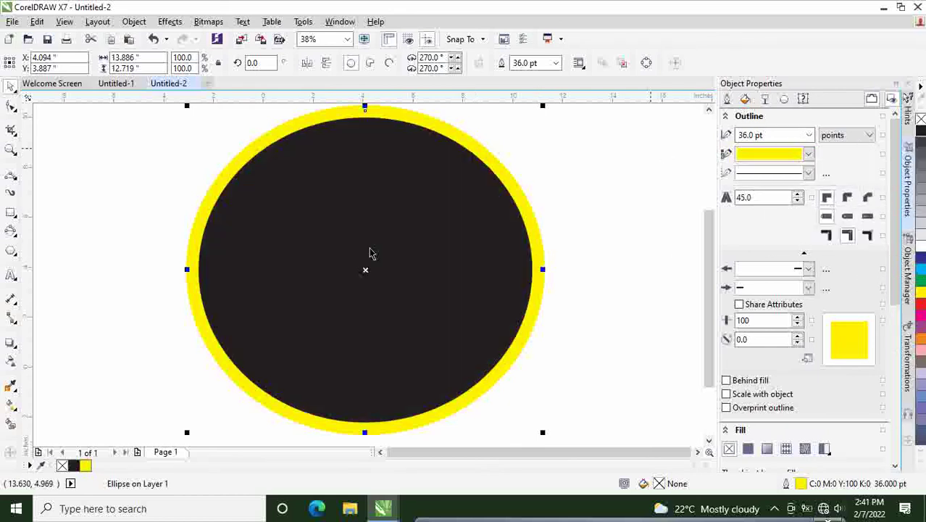
right_click(364, 269)
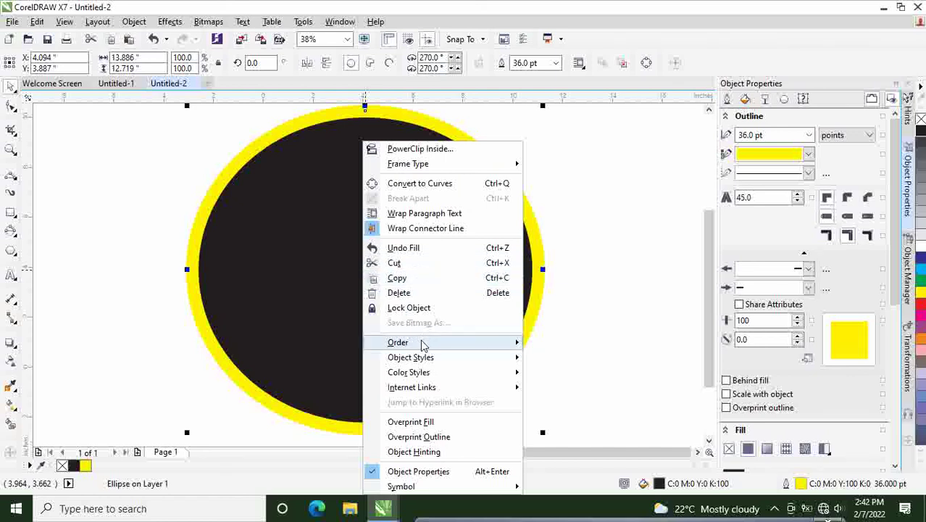
mouse_move(429, 342)
click(569, 358)
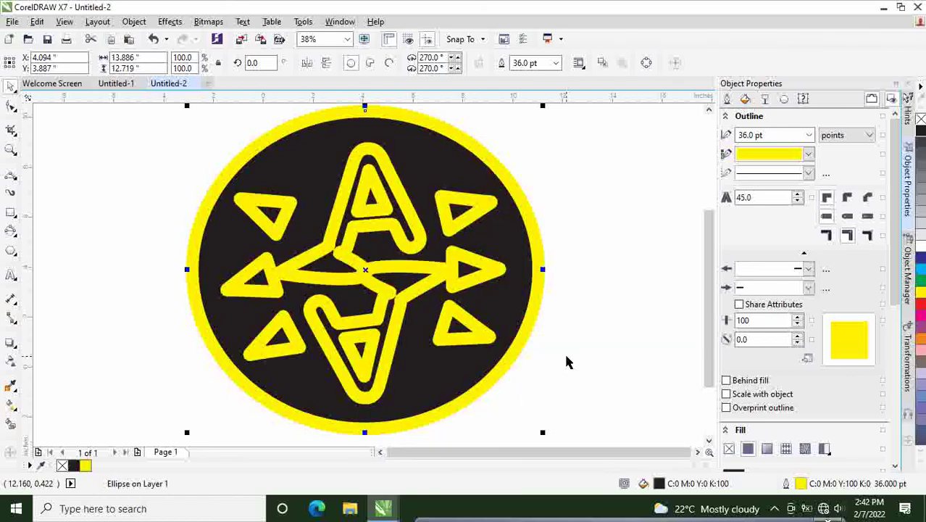
click(630, 255)
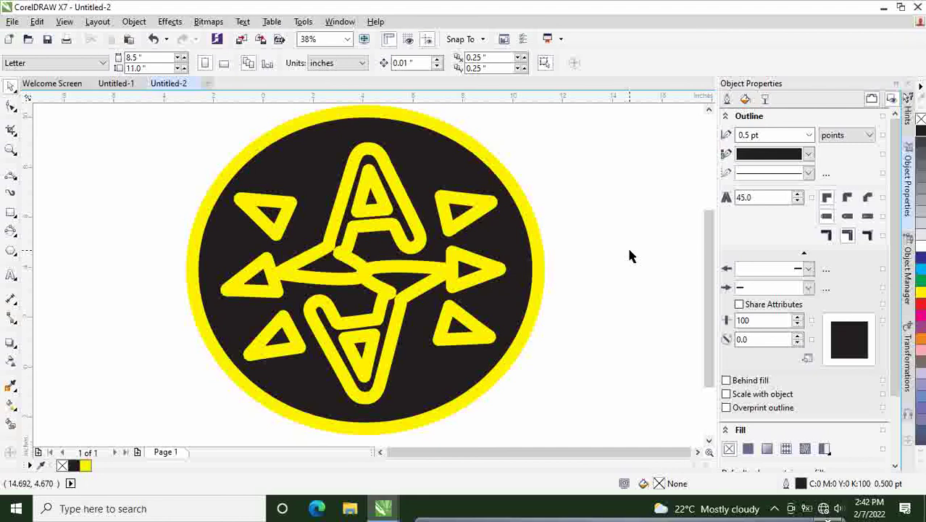
key(ctrl+z)
key(ctrl+z)
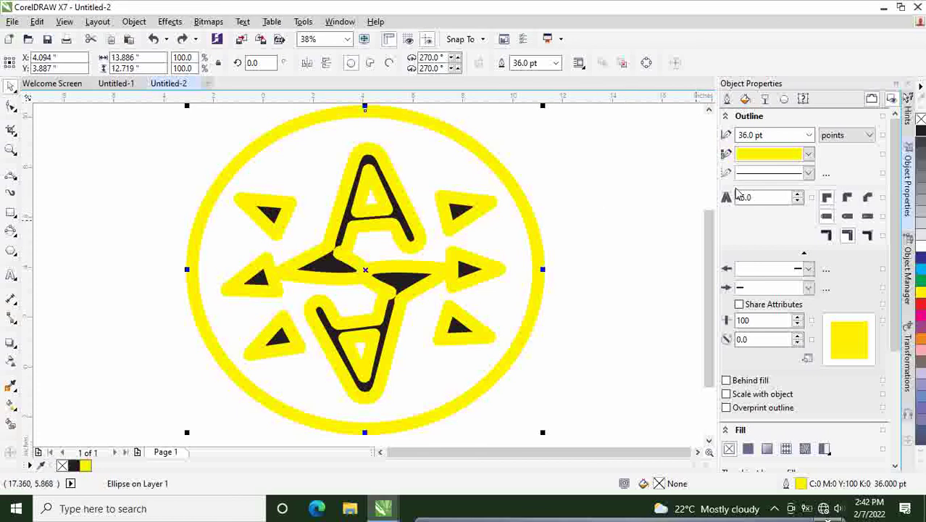
Change the outline colour of the surrounding ellipse to green
click(808, 154)
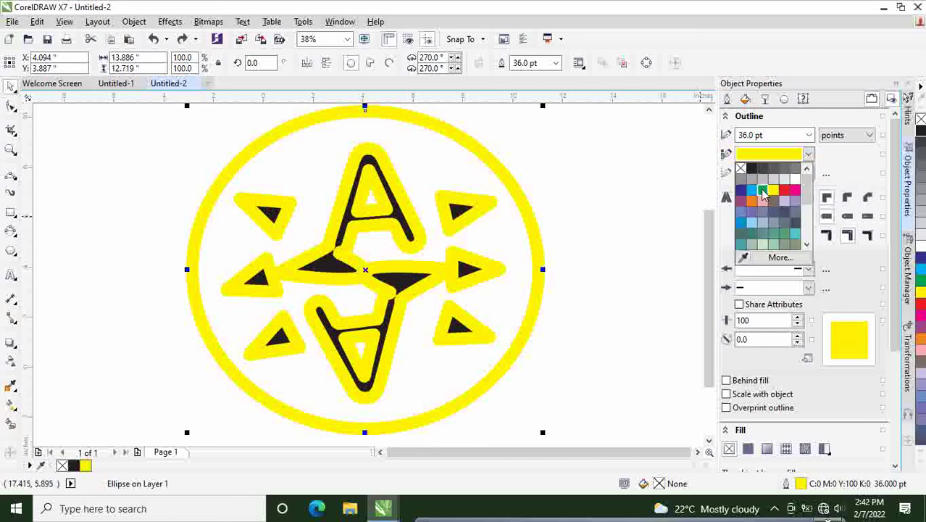
click(763, 192)
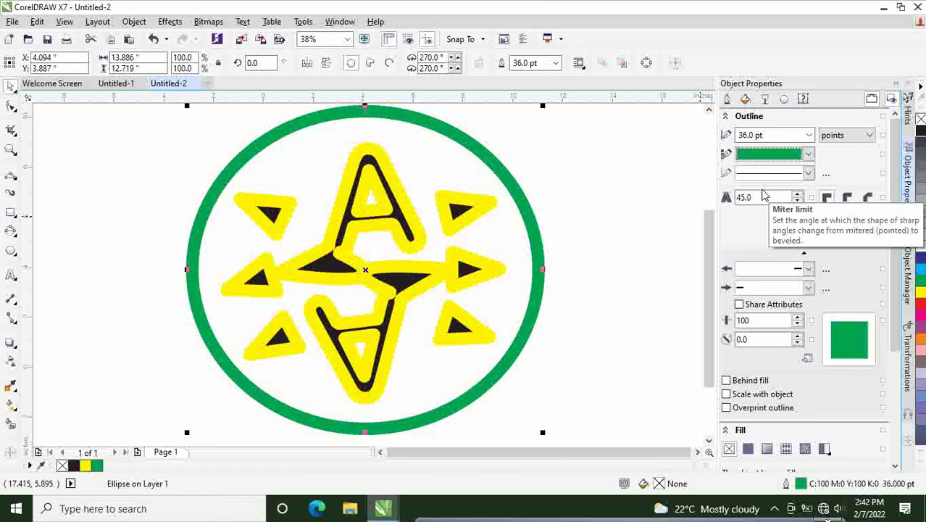
click(617, 192)
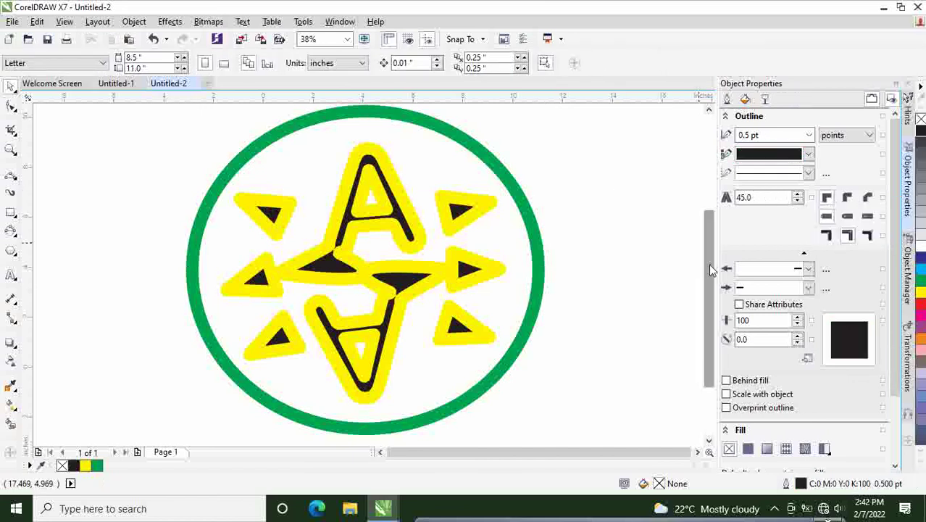
Recolour the outline of the double-A emblem and its triangles green to match the ellipse
drag(711, 269, 713, 260)
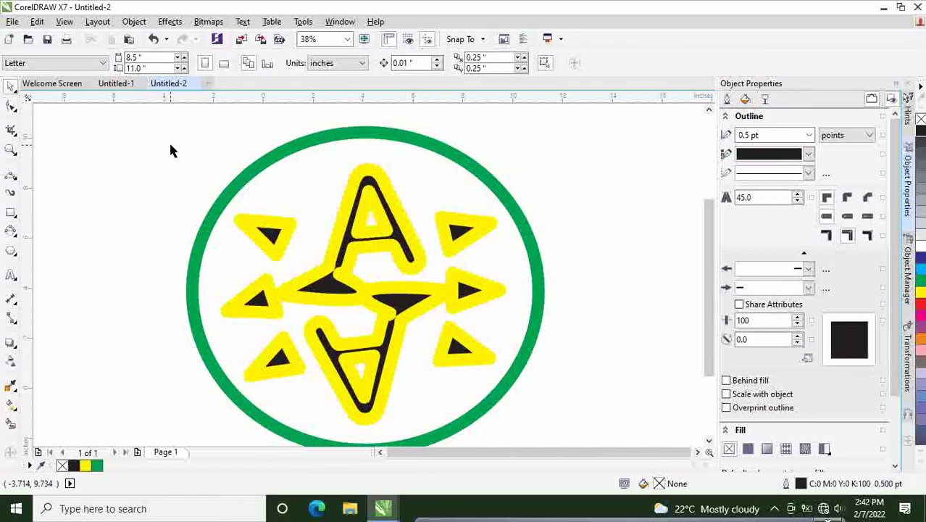
click(410, 257)
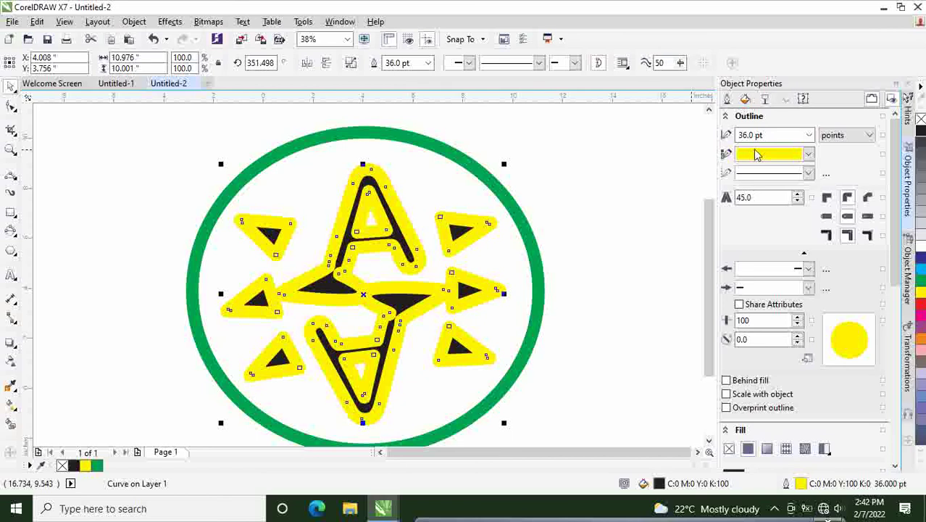
click(809, 154)
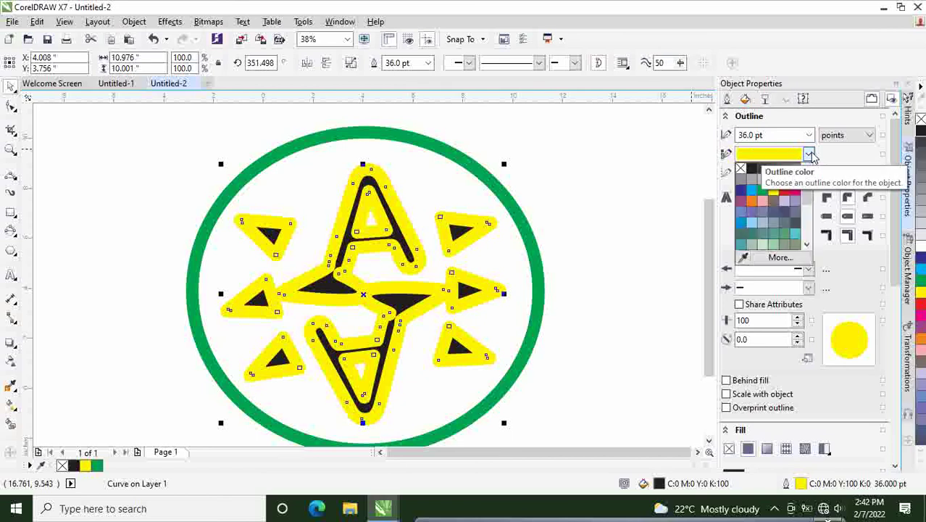
click(765, 190)
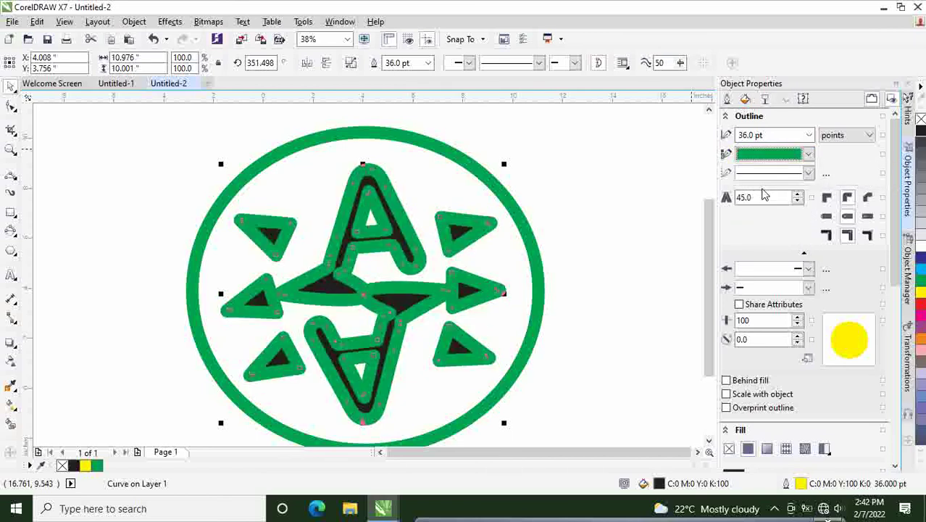
click(628, 184)
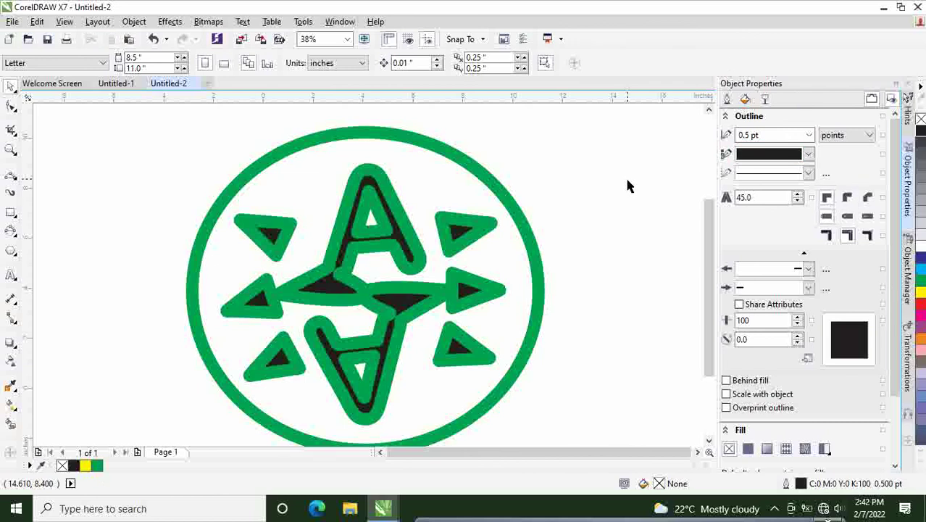
Fill the double-A emblem and its triangles with blue
click(371, 211)
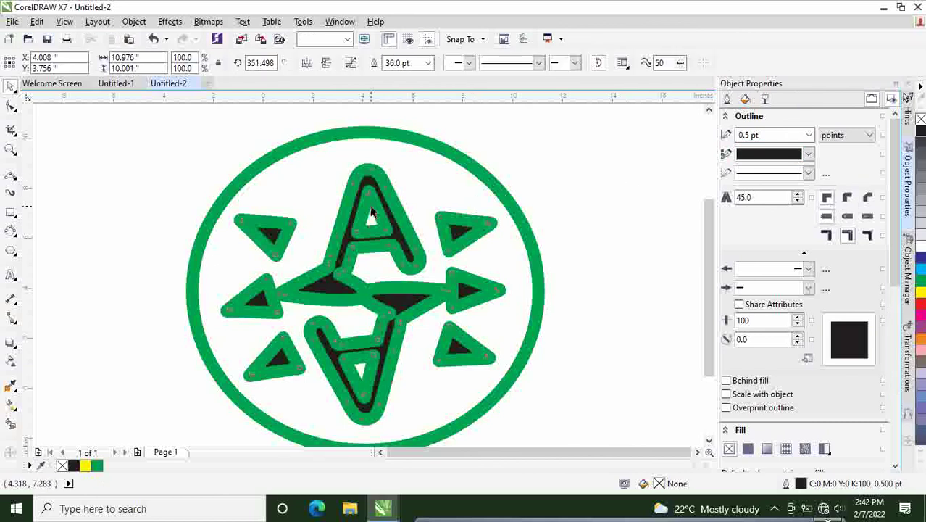
click(919, 258)
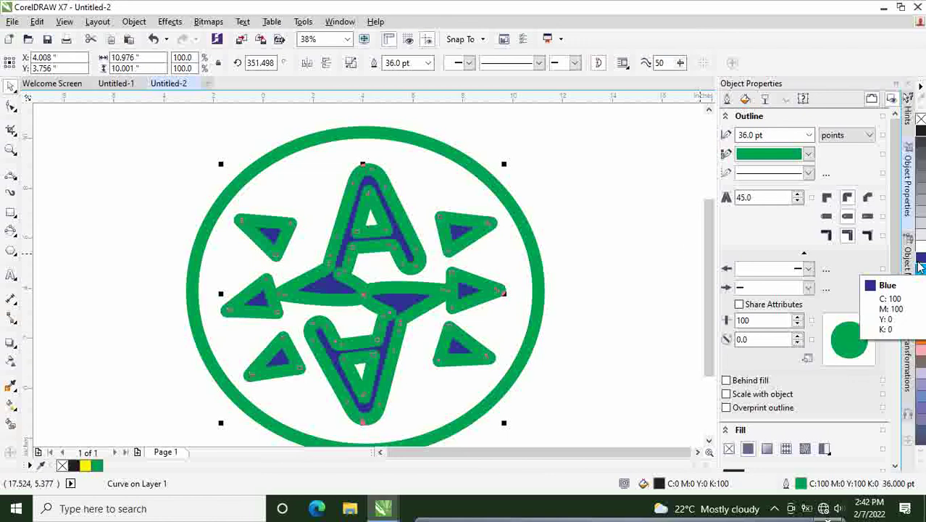
click(679, 251)
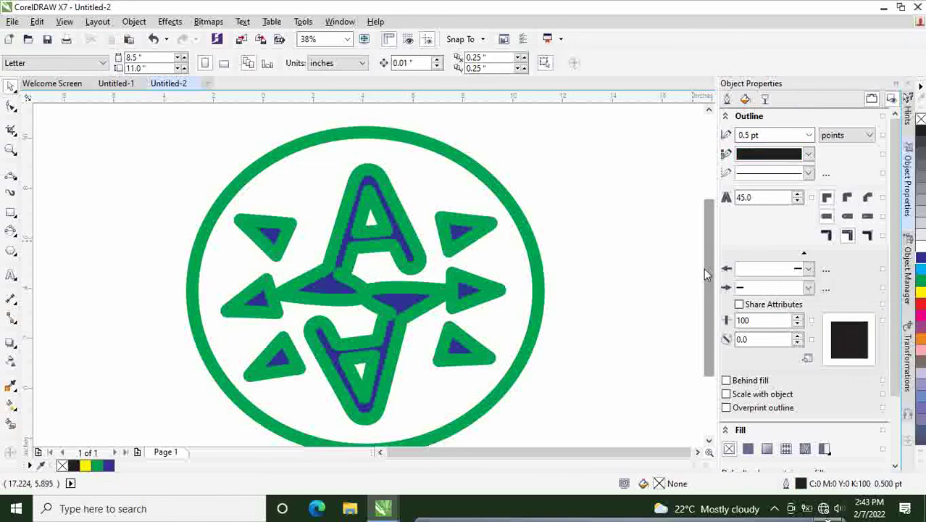
Combine the ellipse and the double-A emblem into a single curve
drag(703, 267, 706, 278)
drag(703, 275, 704, 268)
drag(146, 122, 589, 439)
drag(709, 384, 706, 355)
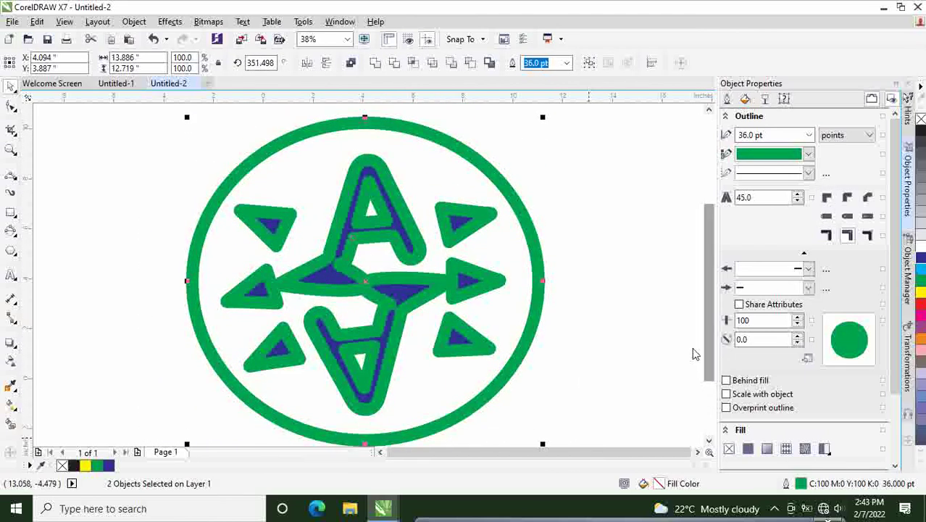
right_click(357, 263)
click(386, 254)
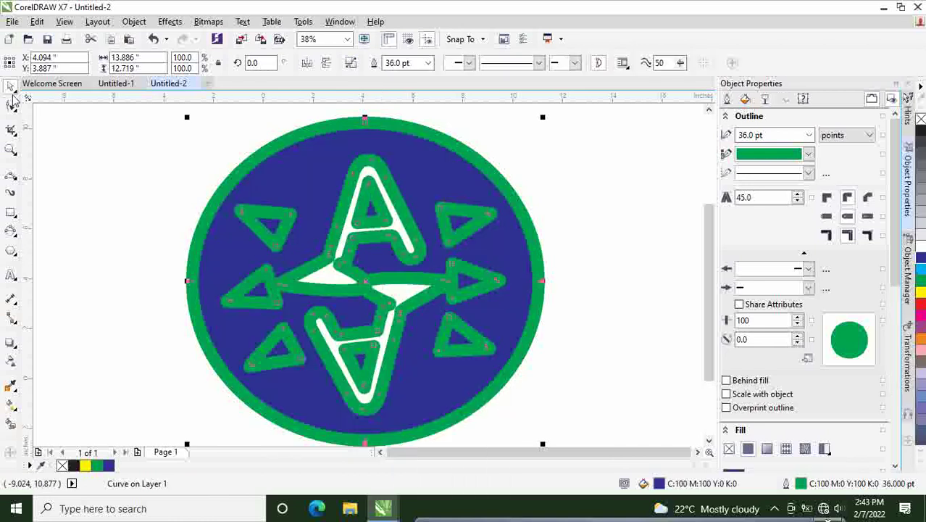
click(150, 177)
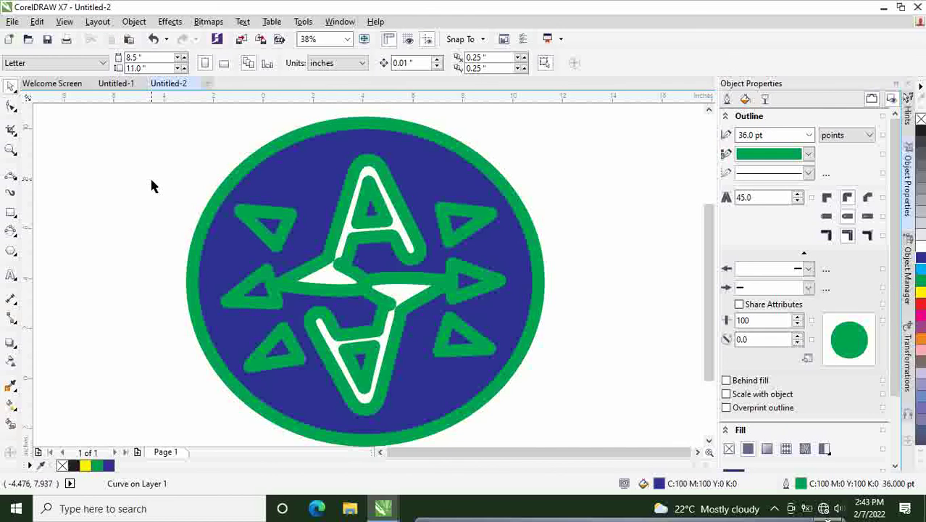
click(519, 314)
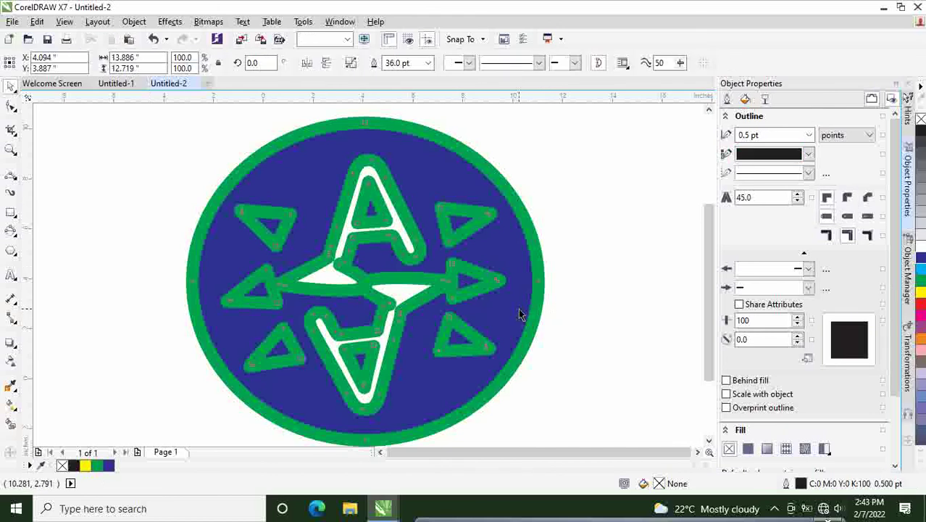
Change the outline colour of the combined emblem curve to white
click(808, 155)
click(795, 181)
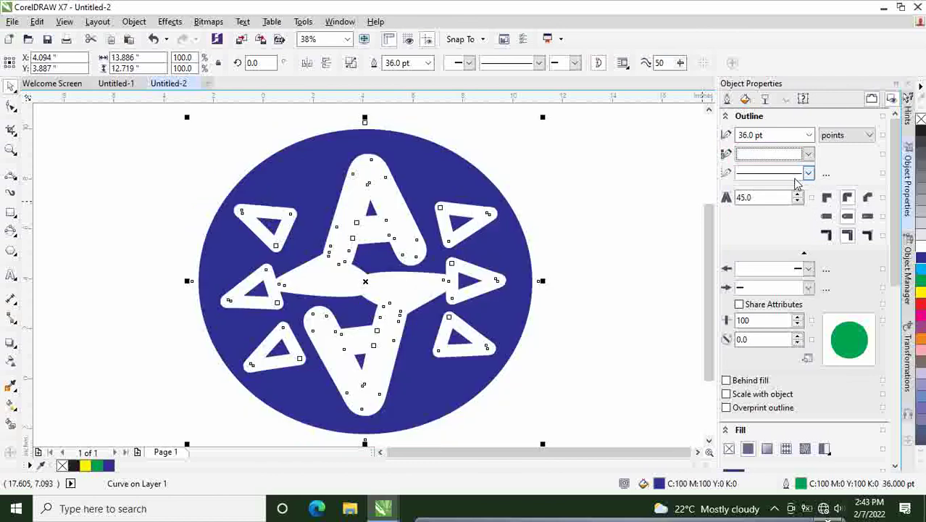
click(598, 185)
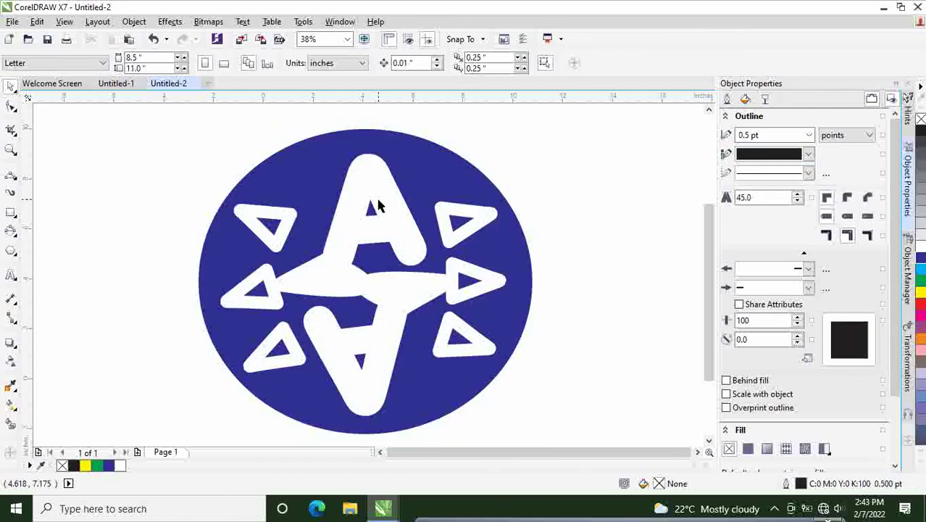
Move the whole combined emblem about 1 inch to the left
click(509, 266)
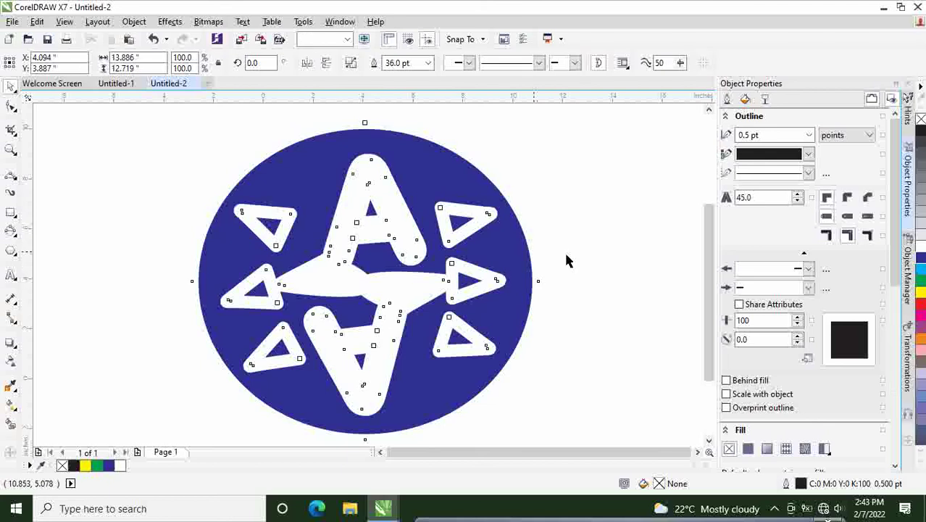
click(567, 251)
drag(459, 234, 435, 225)
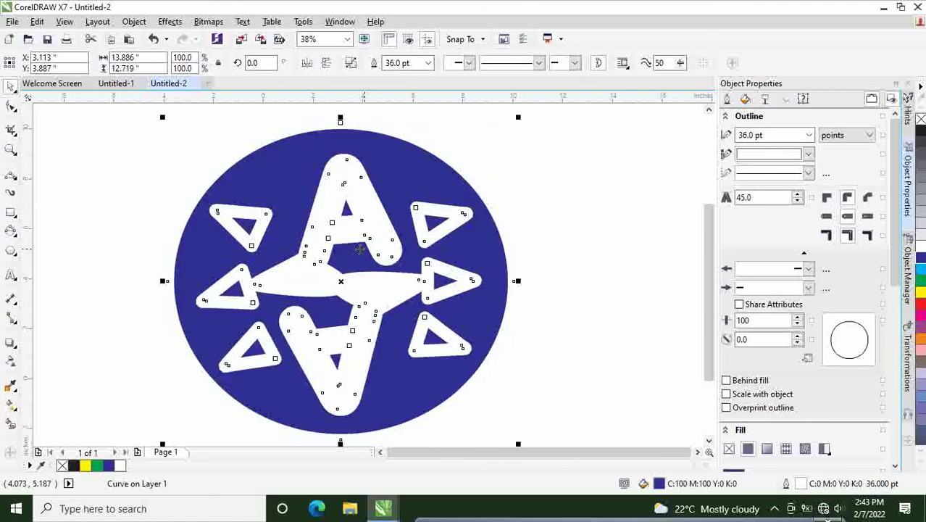
click(567, 218)
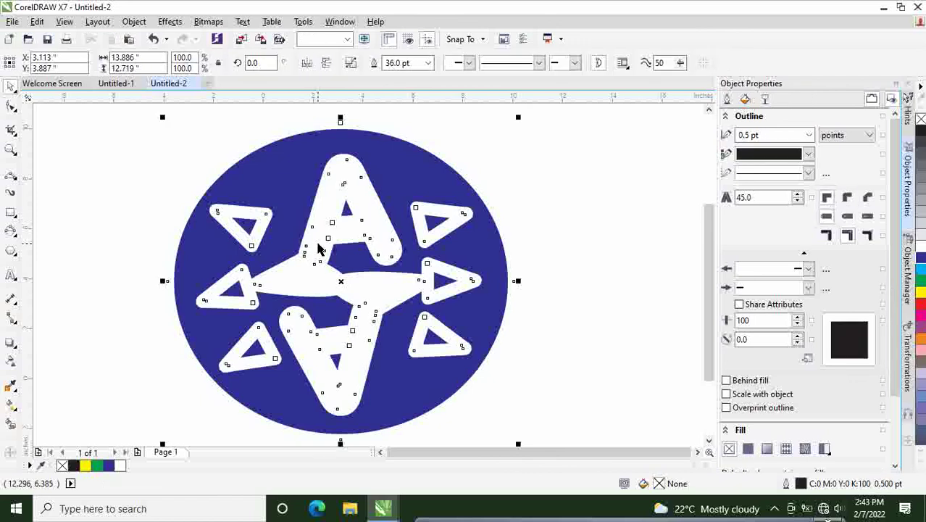
Break the combined emblem curve apart and move the upper-right triangle outside the ellipse
right_click(322, 247)
click(380, 198)
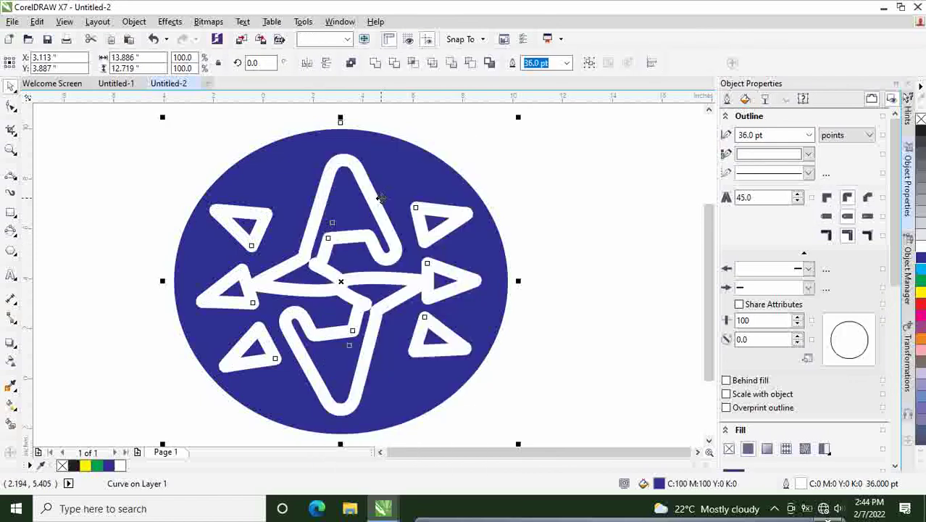
click(131, 160)
click(441, 234)
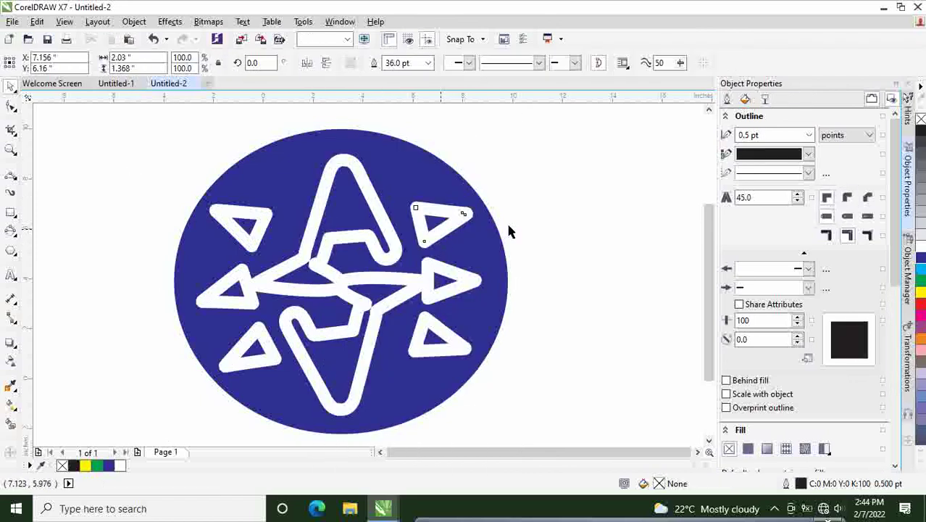
drag(454, 213, 572, 220)
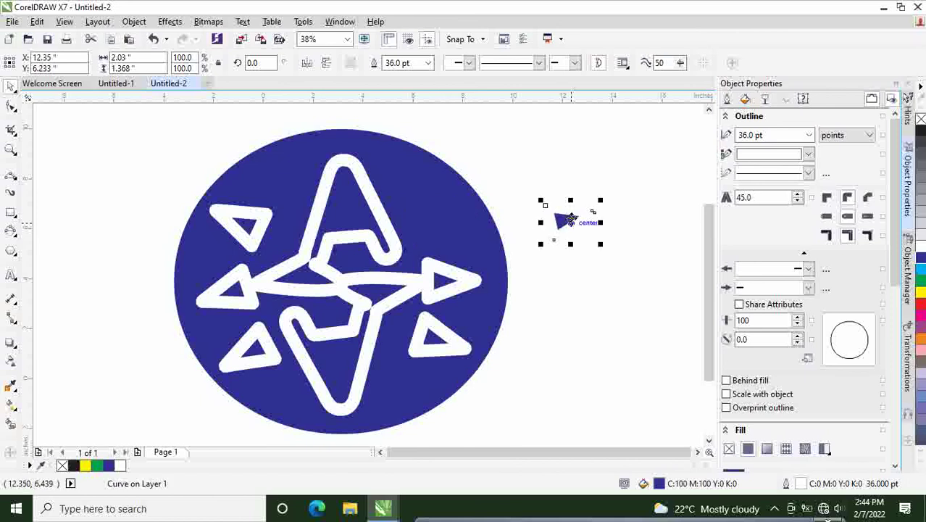
Undo the triangle move and the breaking apart of the emblem curve
key(Escape)
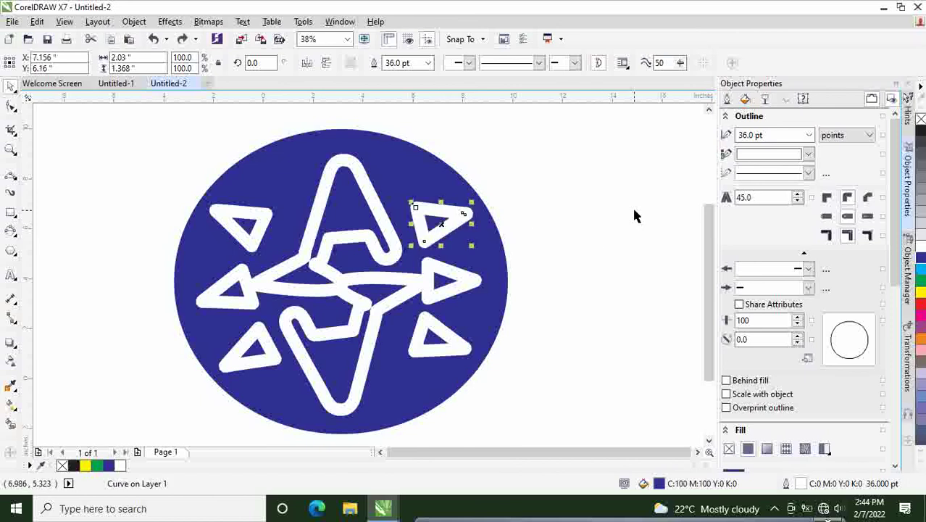
click(632, 208)
key(ctrl+a)
click(623, 244)
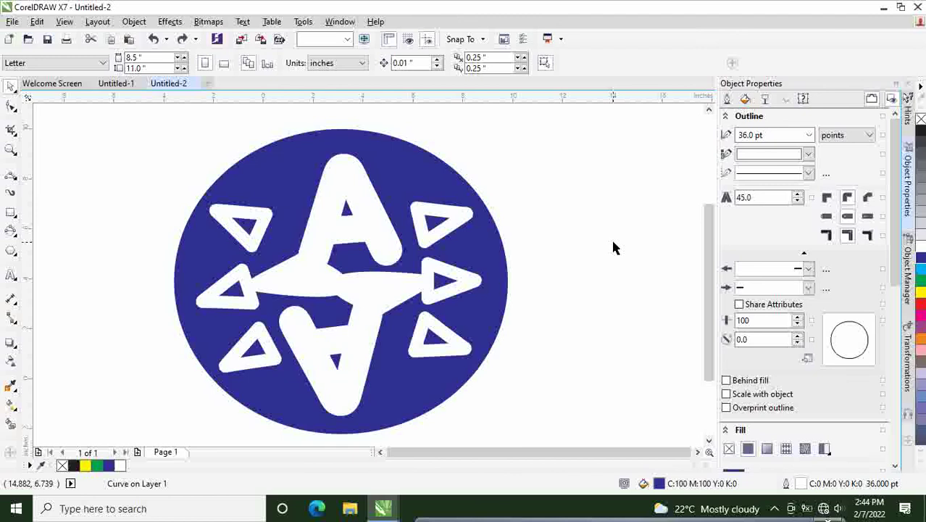
click(379, 452)
click(380, 452)
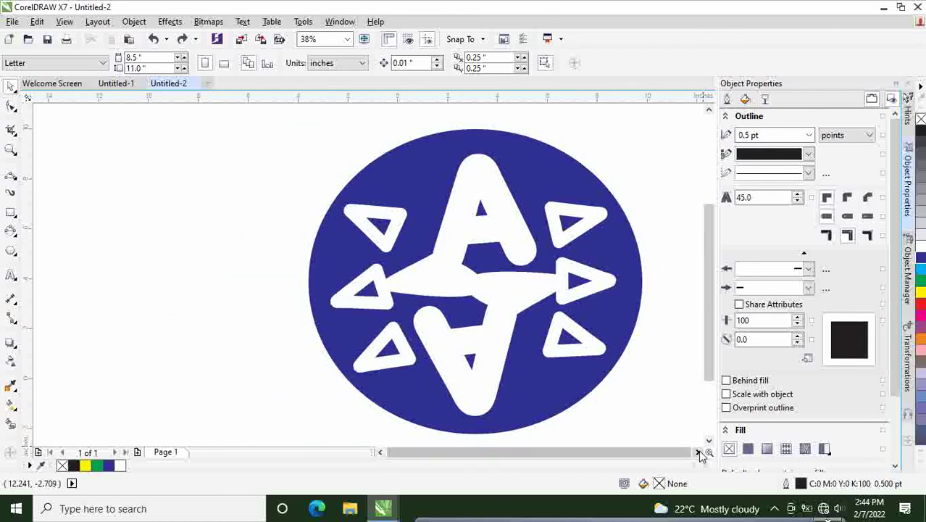